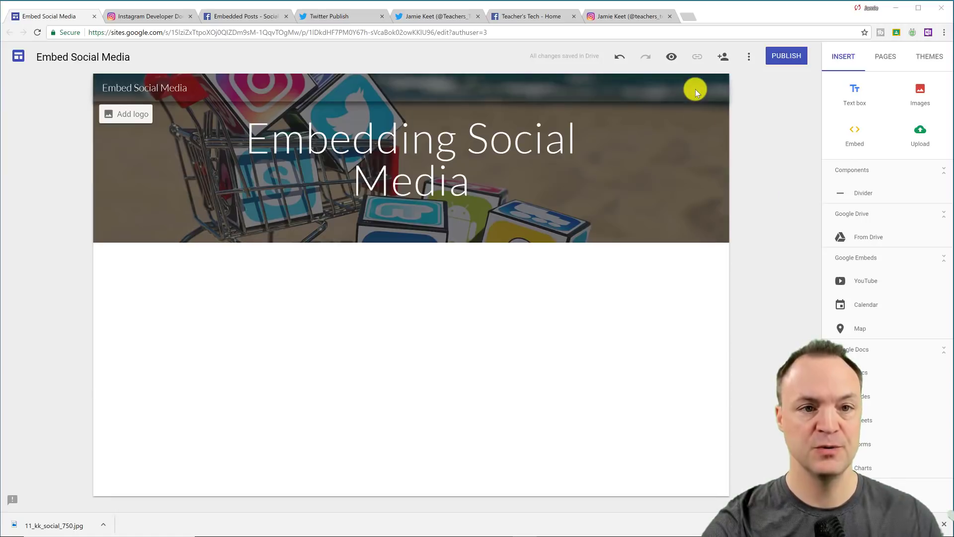
- Copy the Embed Tweet code for the 'An updated OneNote tutorial!' tweet on the Twitter profile
left_click(349, 16)
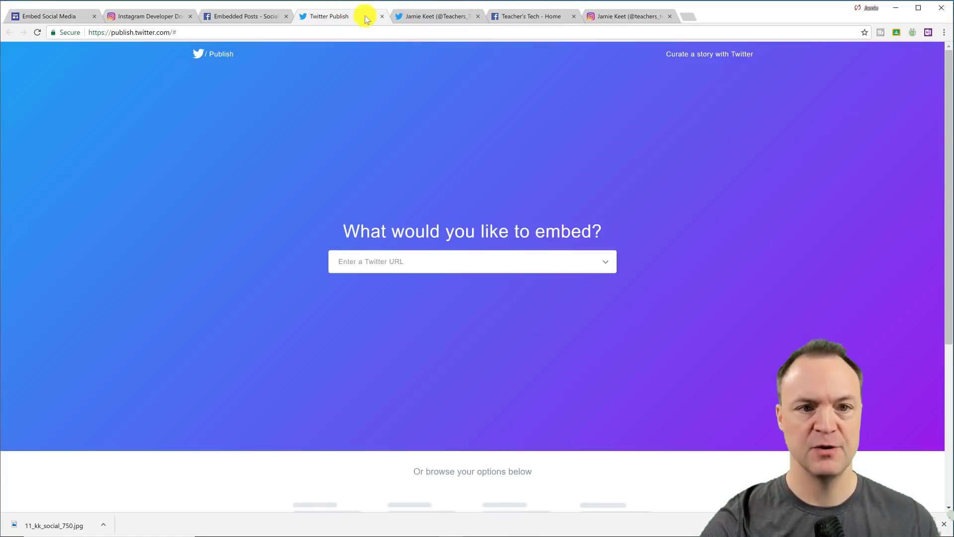
left_click(434, 17)
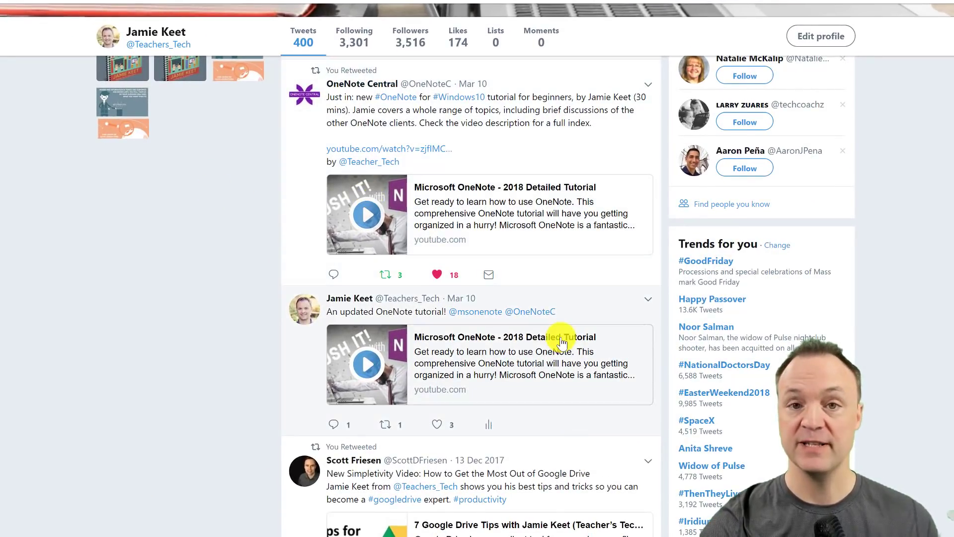
left_click(649, 301)
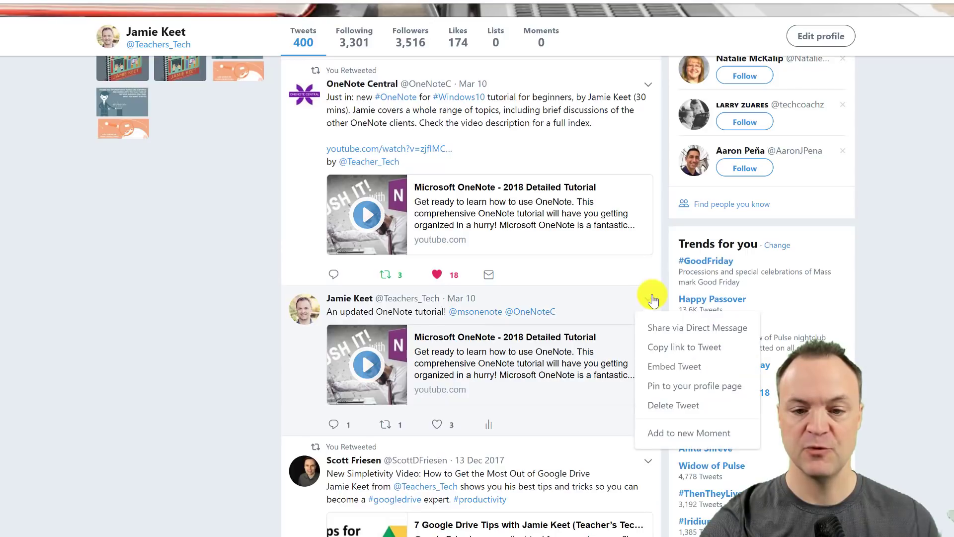
left_click(675, 370)
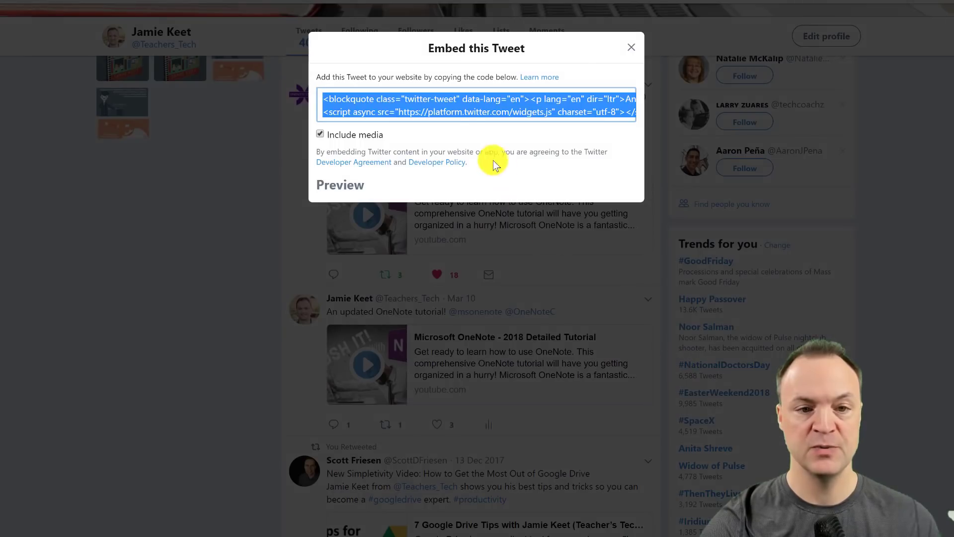
right_click(430, 100)
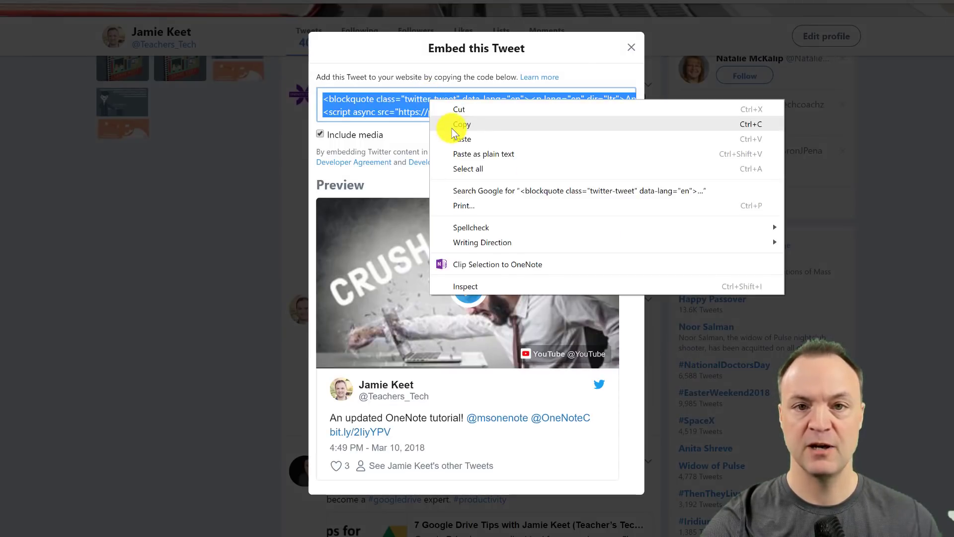
left_click(457, 124)
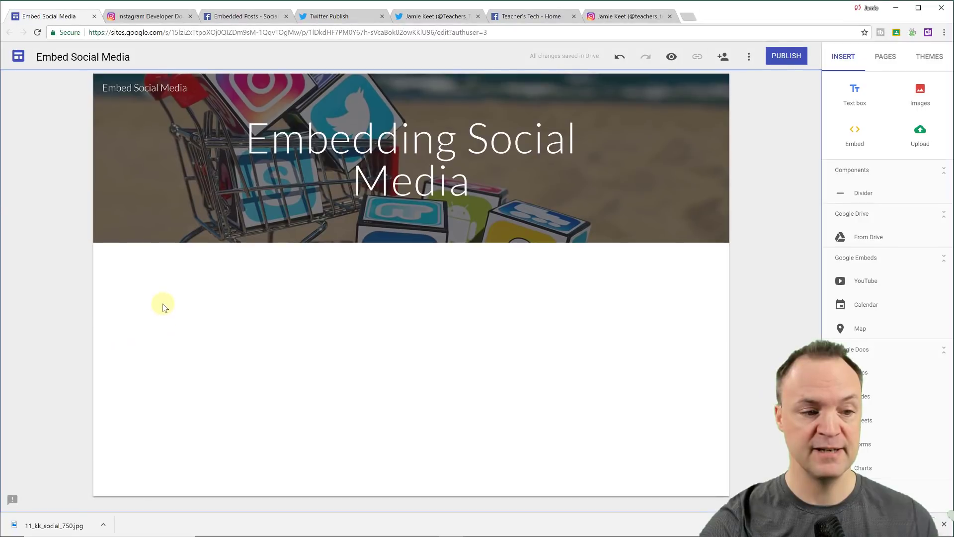
- Insert the OneNote tweet as an Embed Code block, then shrink it and move it to the right half
double_click(164, 304)
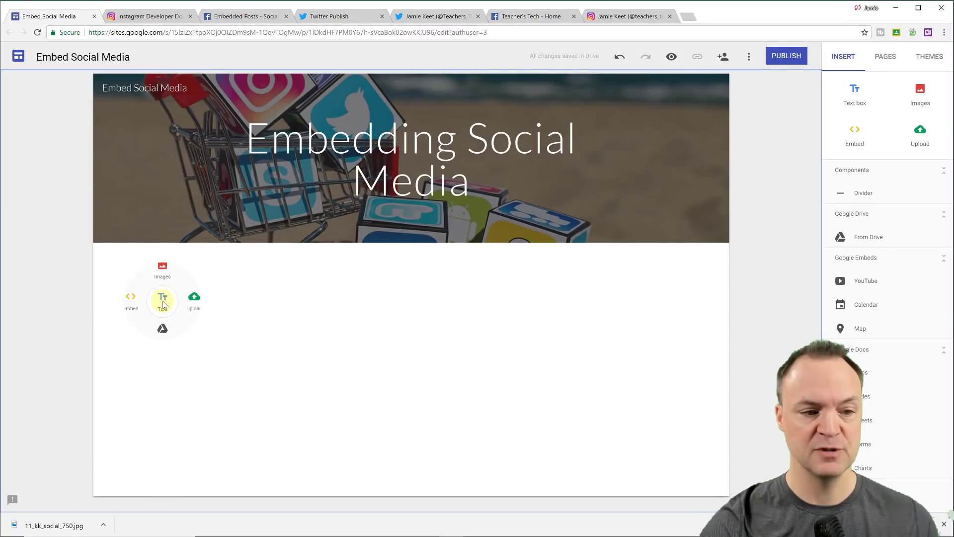
left_click(132, 303)
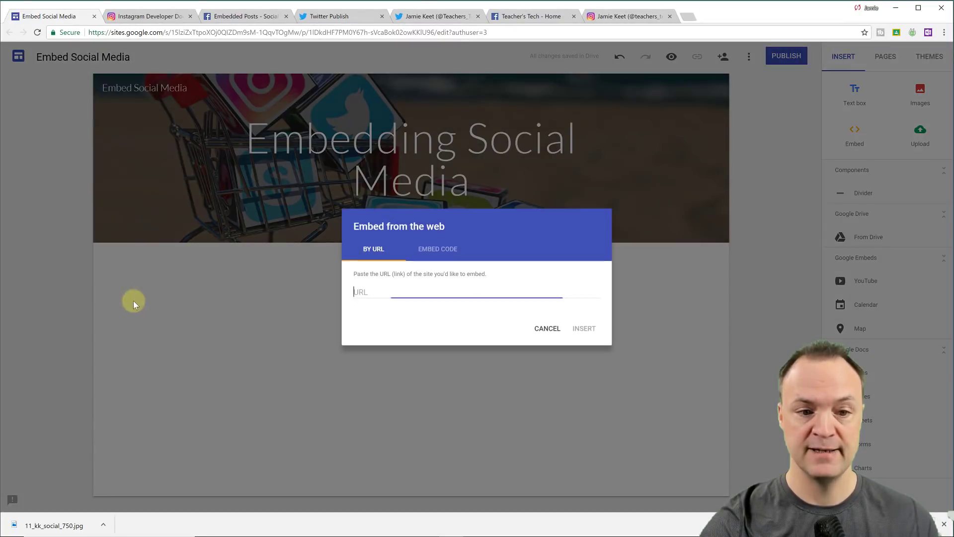
left_click(443, 250)
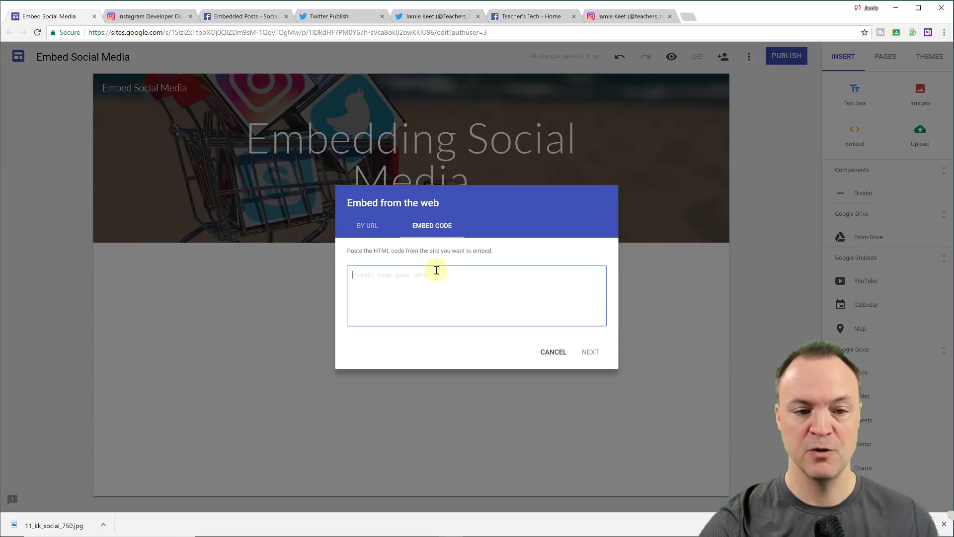
right_click(388, 279)
left_click(422, 340)
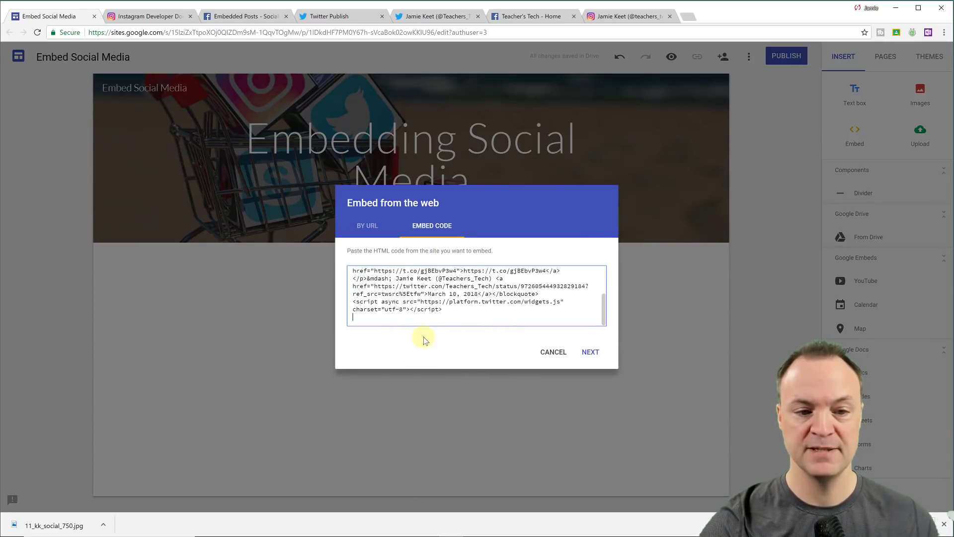
left_click(591, 351)
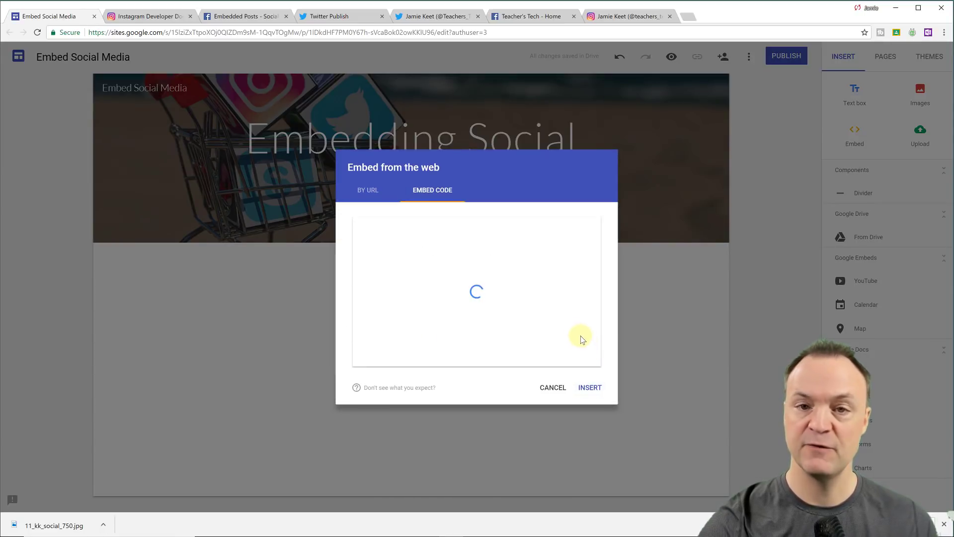
left_click(589, 387)
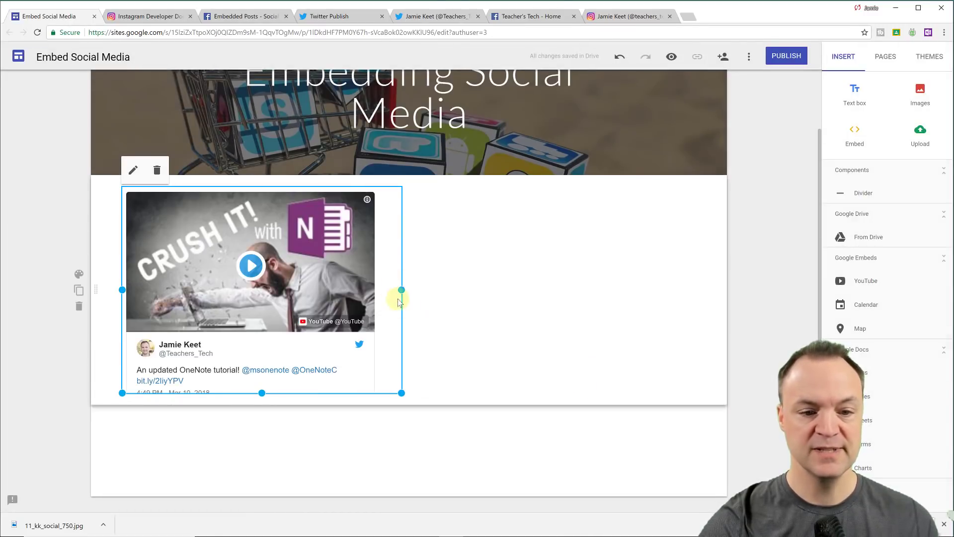
left_click_drag(401, 392, 362, 373)
left_click_drag(293, 342, 594, 343)
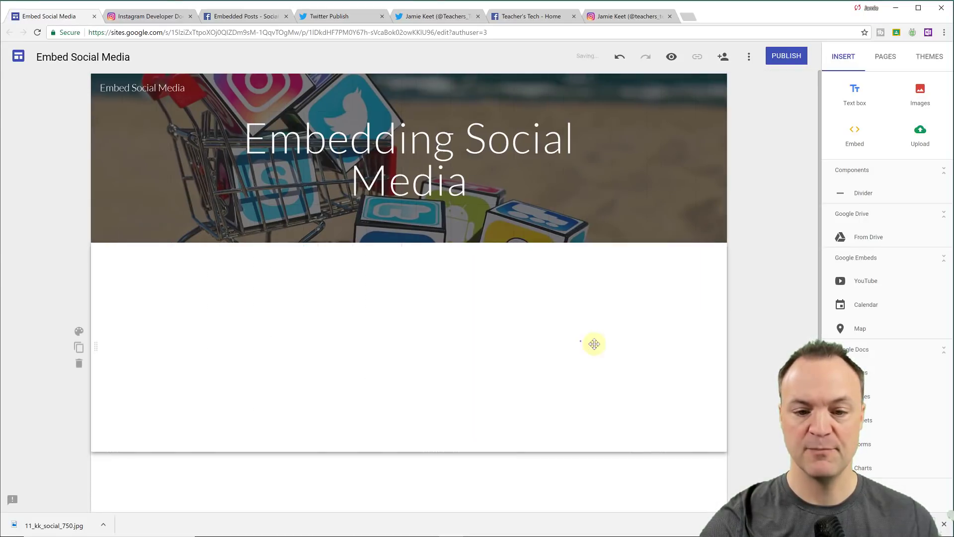
left_click(671, 58)
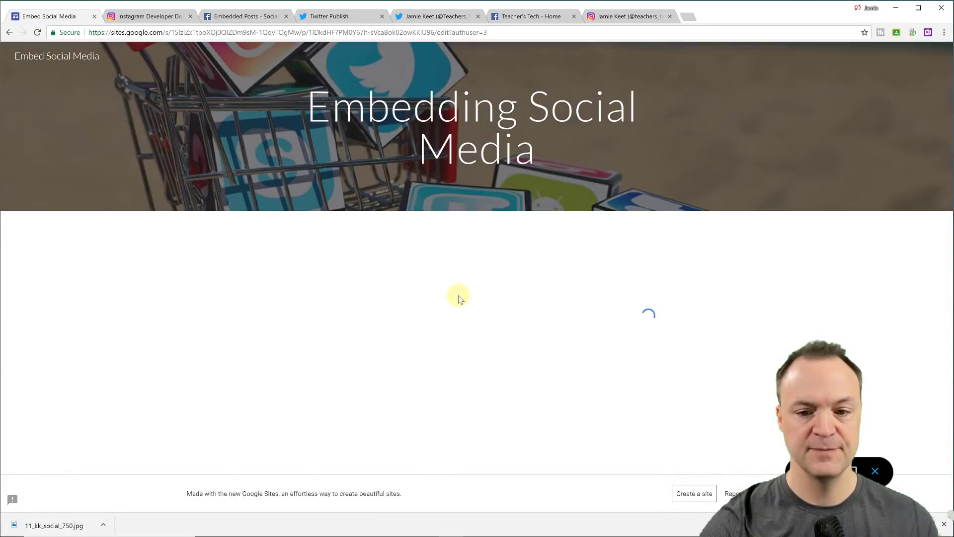
scroll(649, 296, "down", 1)
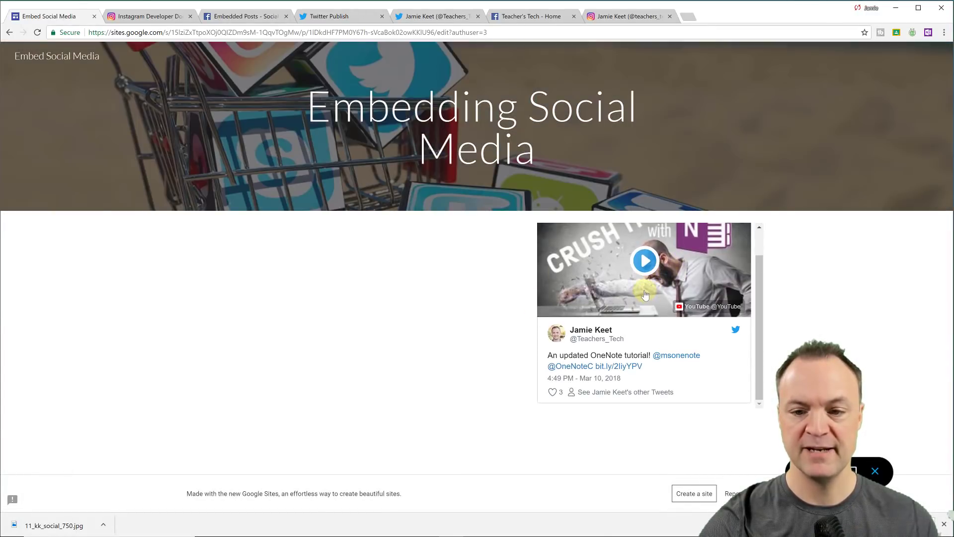
scroll(638, 313, "up", 1)
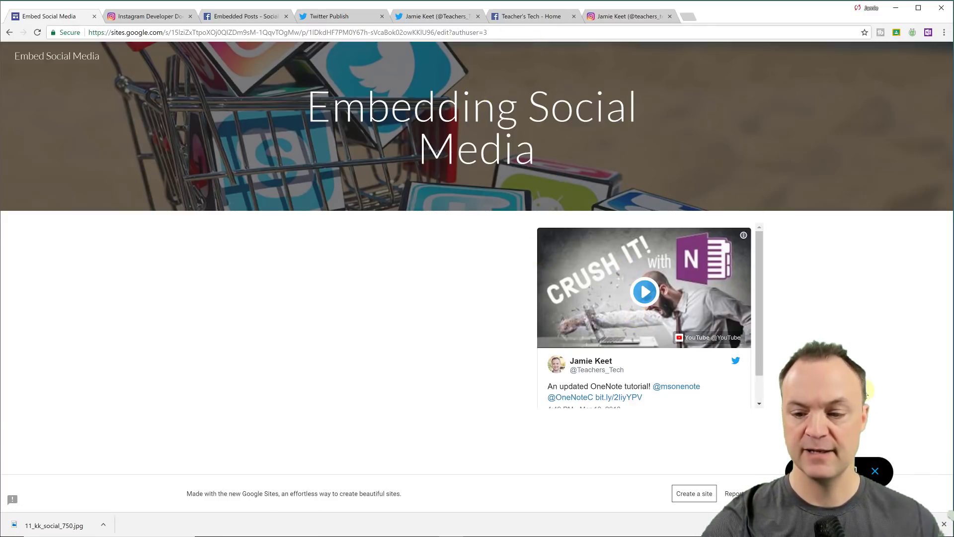
key("alt+Left")
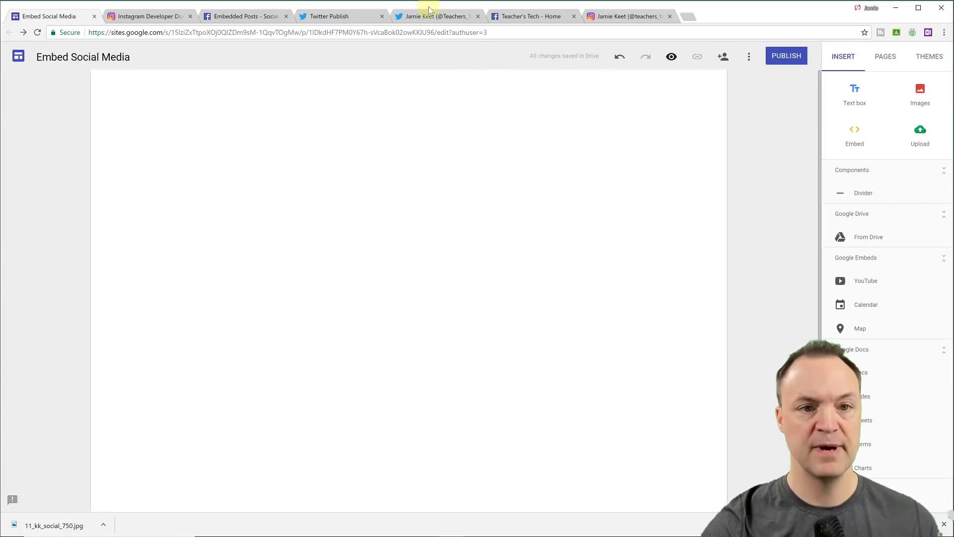
- Close the Embed Tweet window and search Twitter for 'google'
left_click(411, 19)
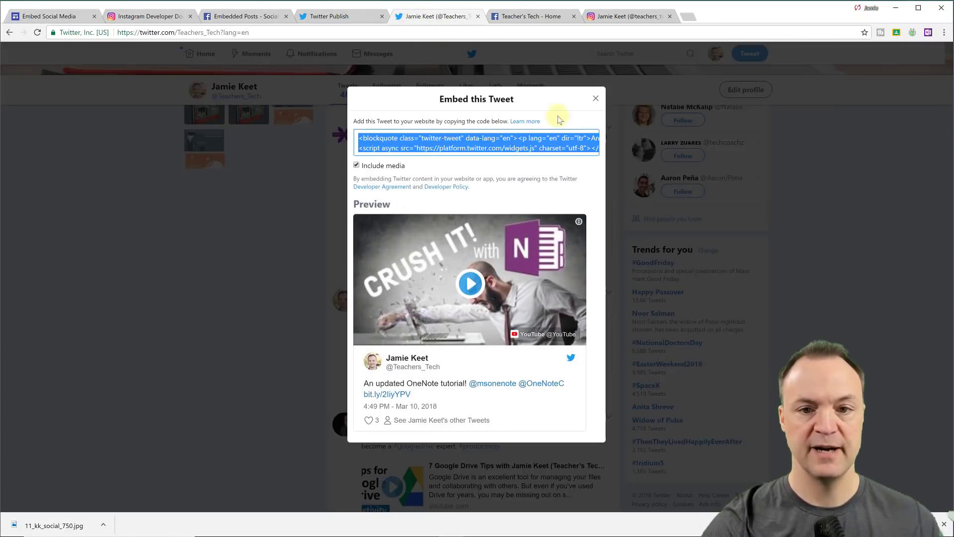
left_click(596, 98)
left_click(349, 16)
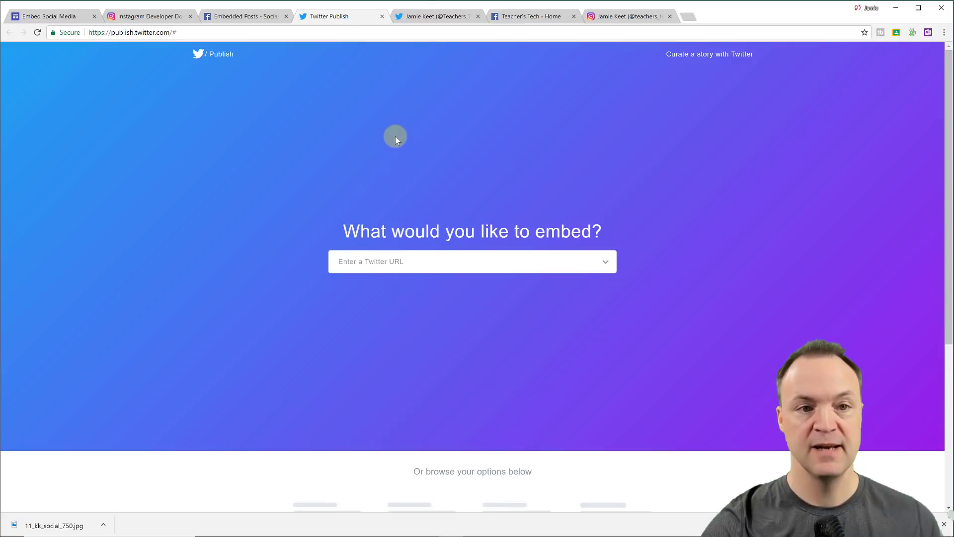
left_click(427, 16)
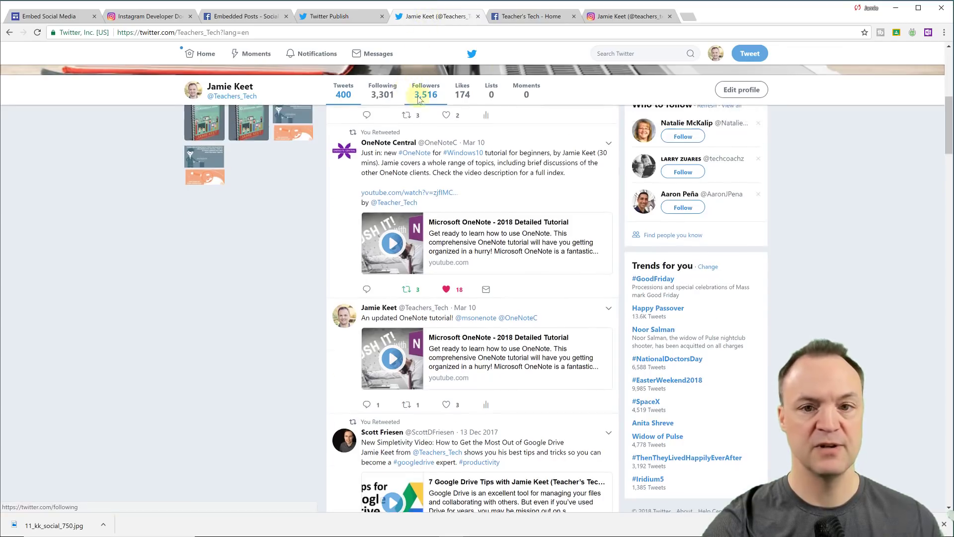
scroll(419, 98, "up", 5)
left_click(641, 53)
type("googl")
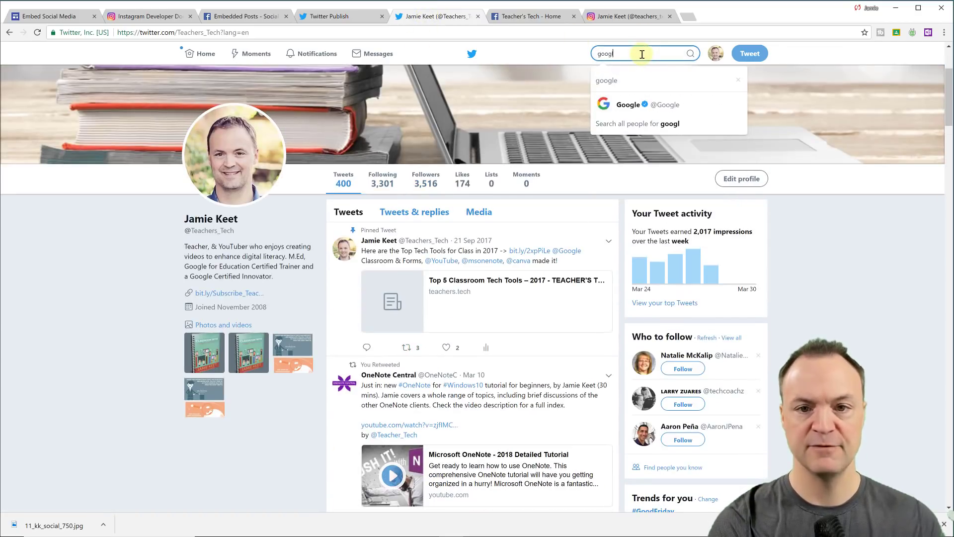
type("e")
key("Return")
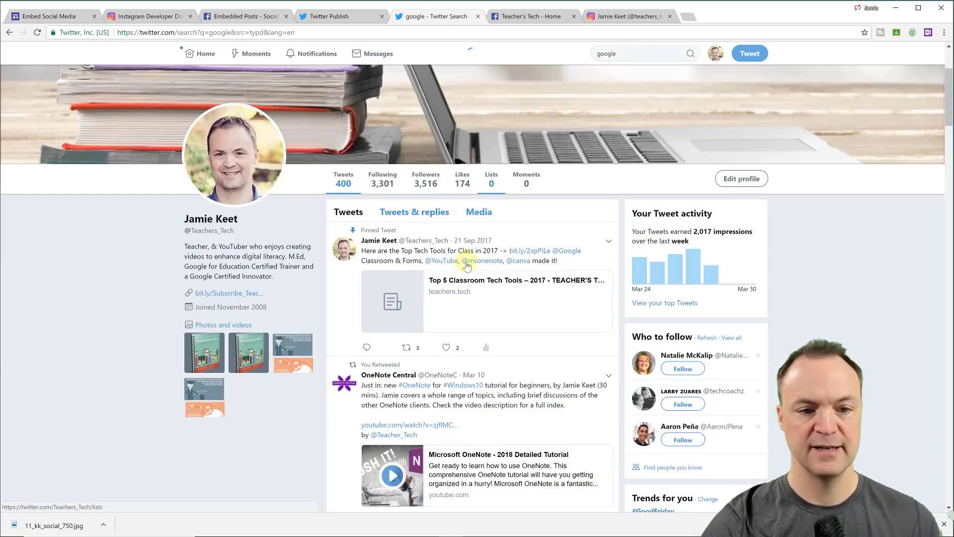
- Open the Google account's profile from the search results and copy its URL
scroll(469, 268, "down", 5)
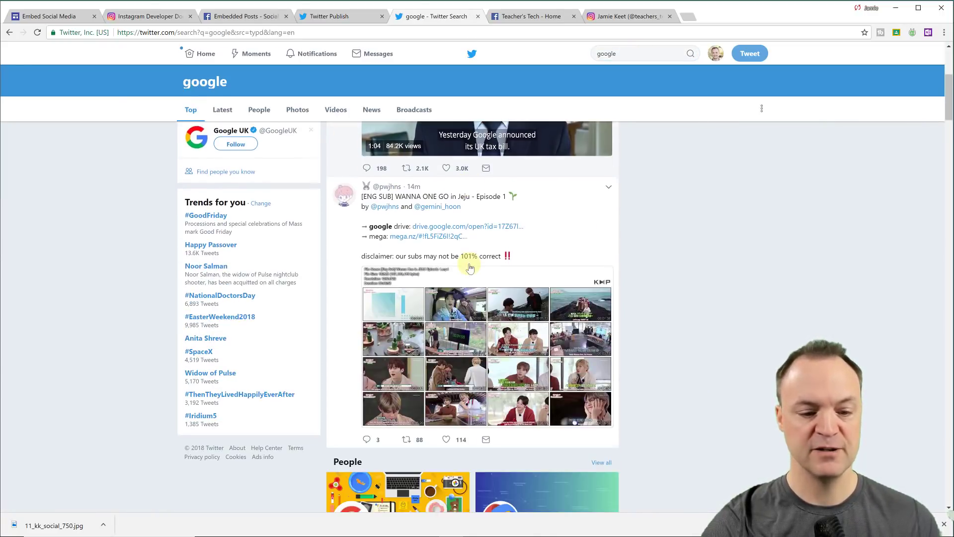
scroll(470, 268, "down", 6)
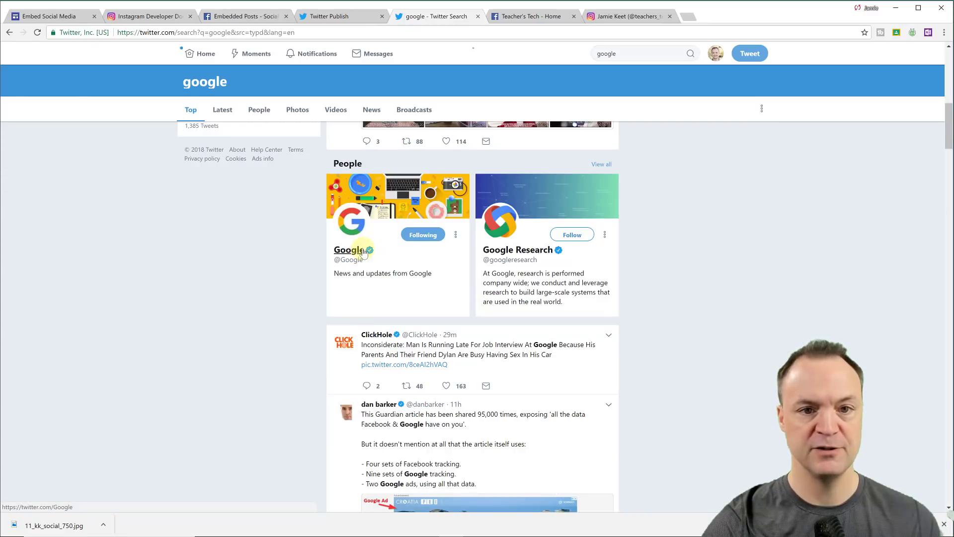
left_click(363, 253)
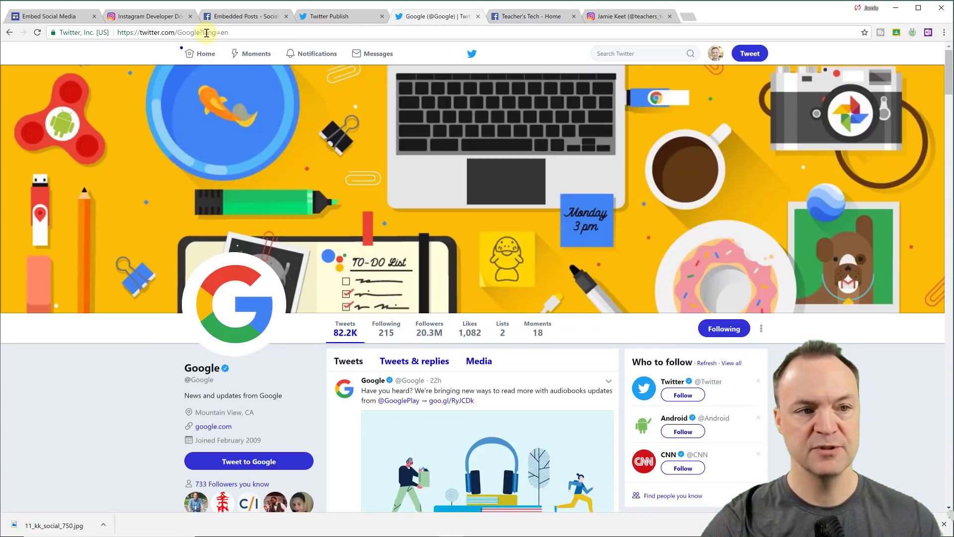
left_click(197, 33)
right_click(198, 32)
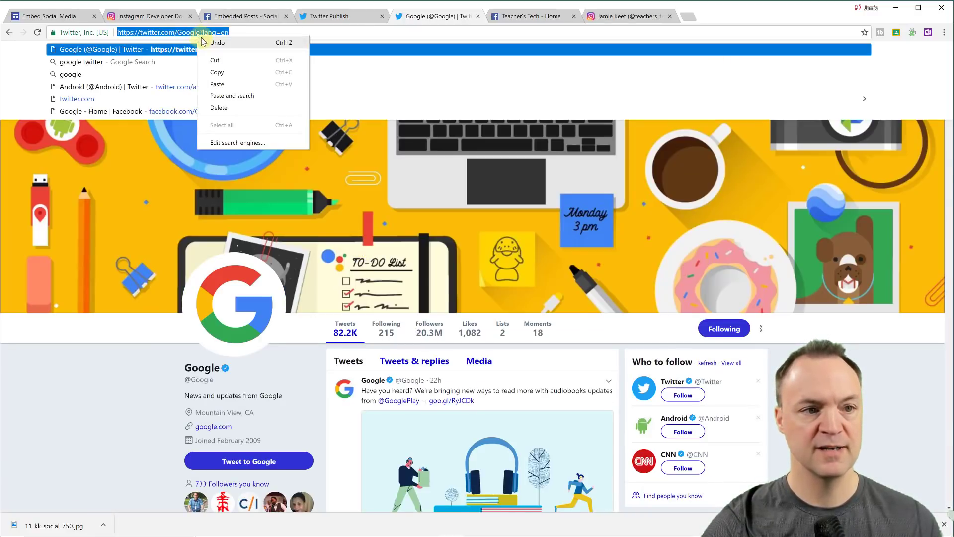
left_click(219, 73)
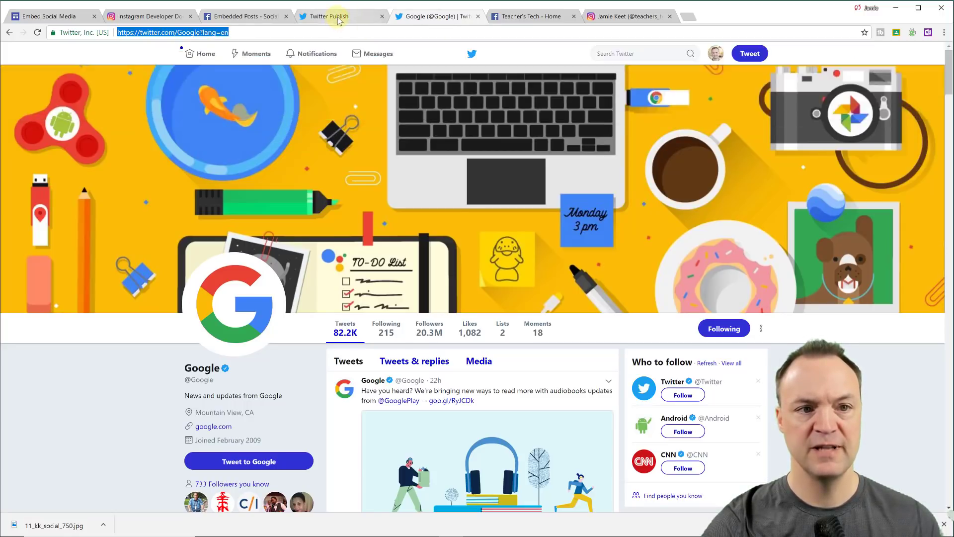
- Paste the Google profile URL into the Twitter Publish embed field
left_click(338, 17)
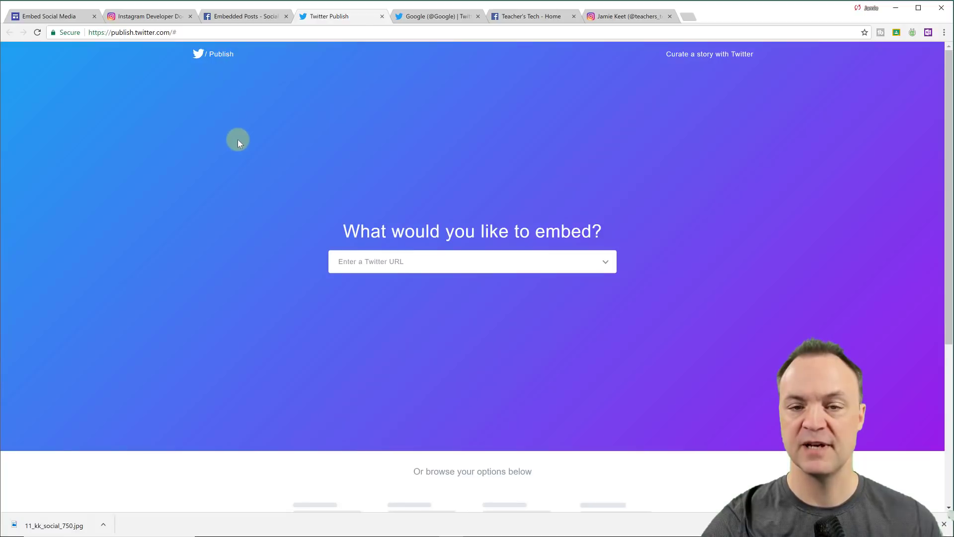
right_click(398, 263)
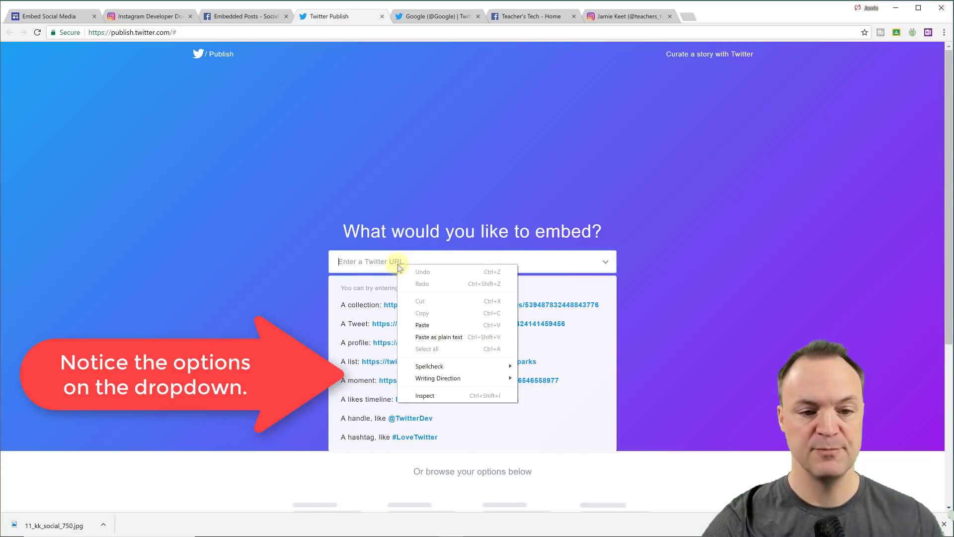
left_click(418, 321)
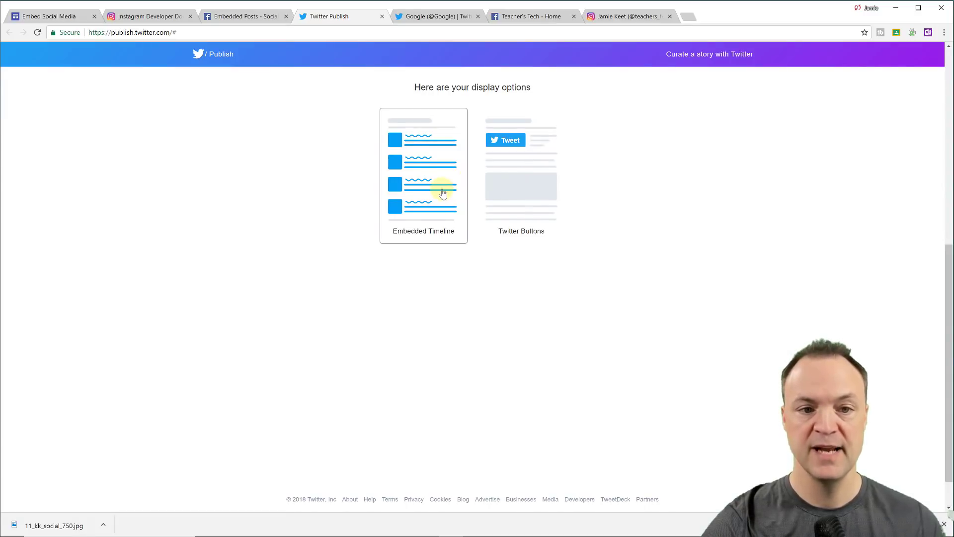
scroll(443, 193, "up", 6)
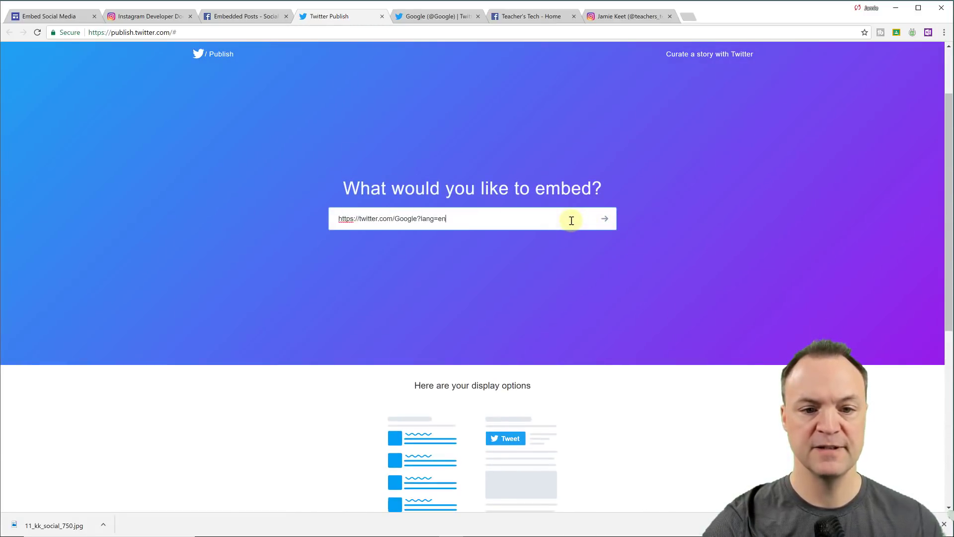
scroll(520, 263, "down", 1)
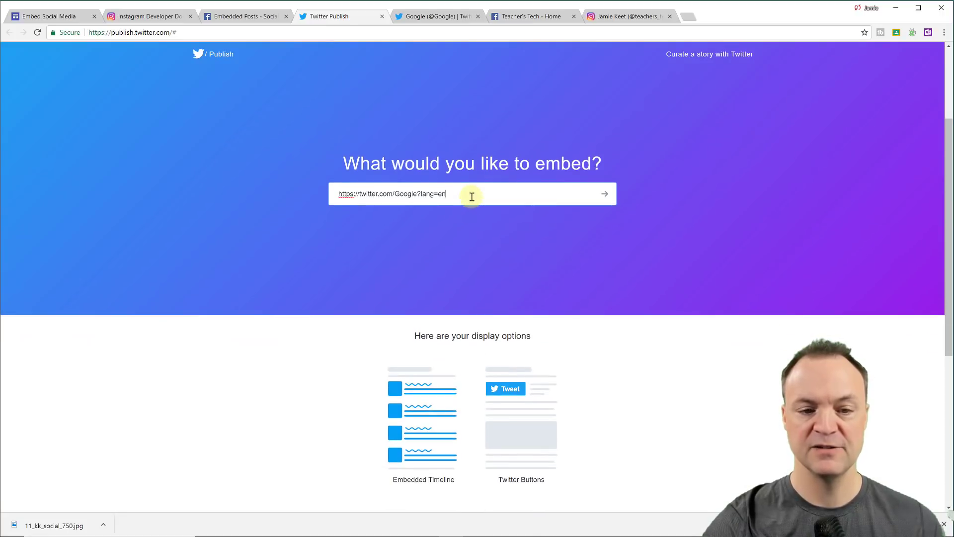
scroll(470, 259, "down", 2)
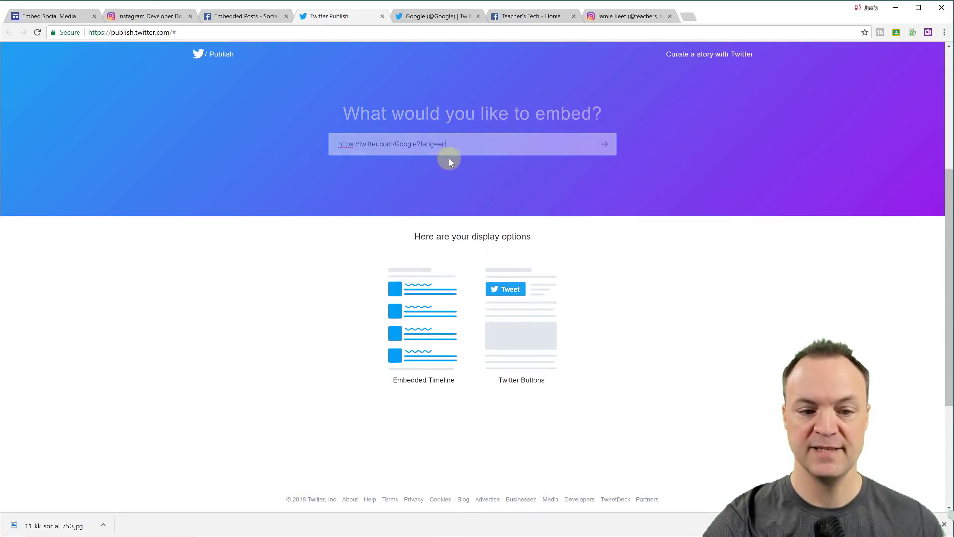
- Choose the Embedded Timeline option and copy the generated timeline code
left_click(432, 342)
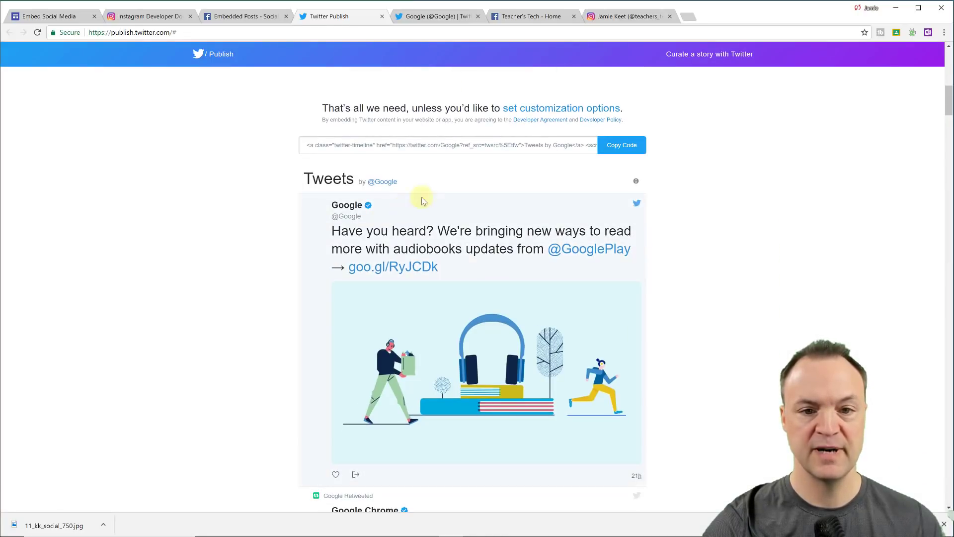
scroll(451, 255, "down", 3)
scroll(452, 254, "up", 2)
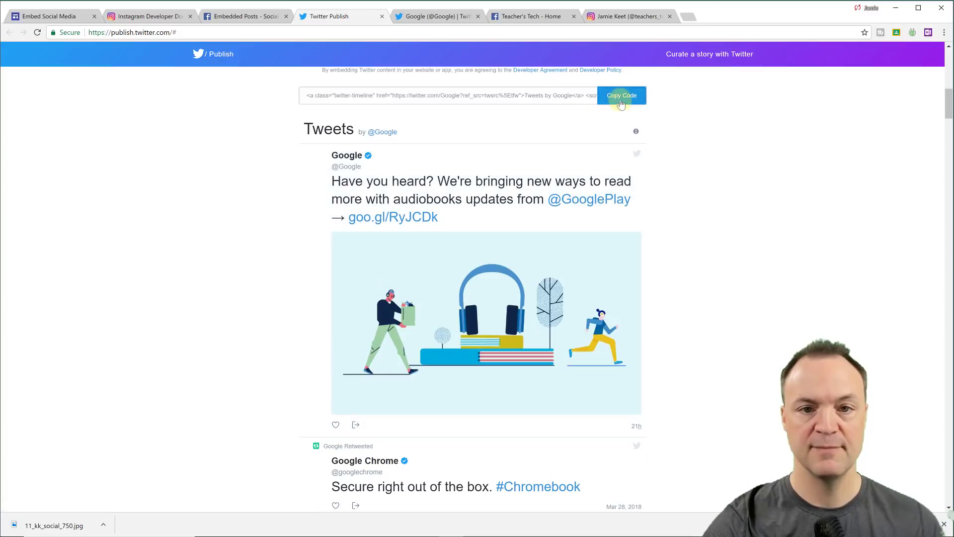
left_click(609, 98)
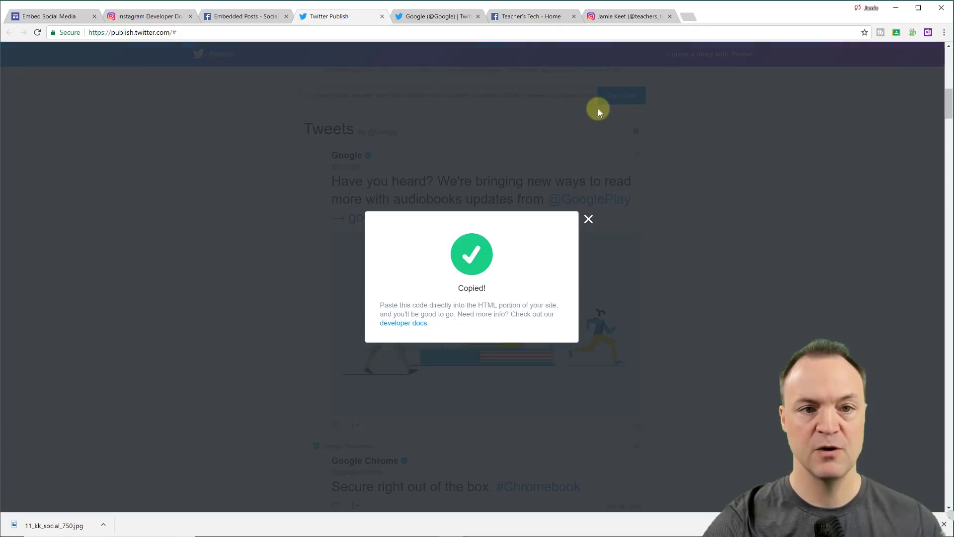
left_click(65, 16)
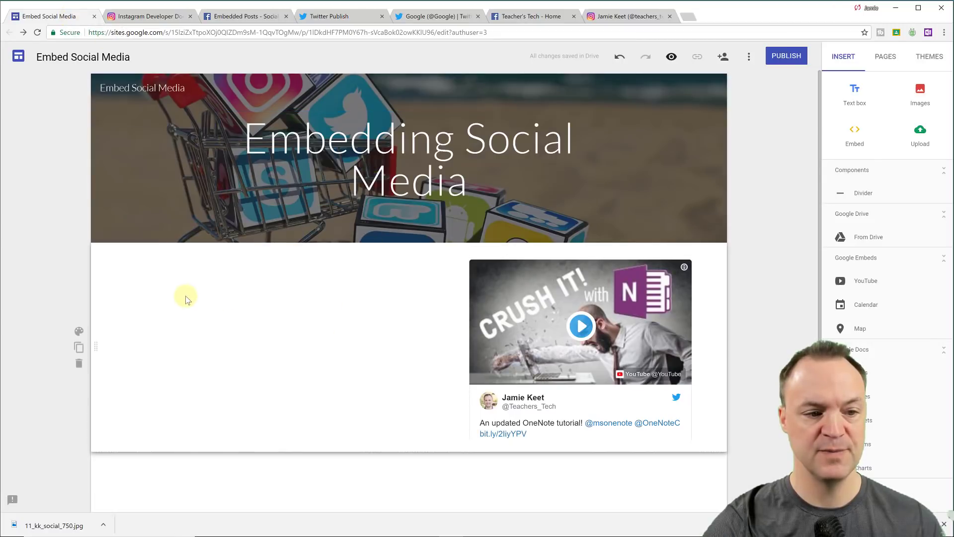
double_click(176, 289)
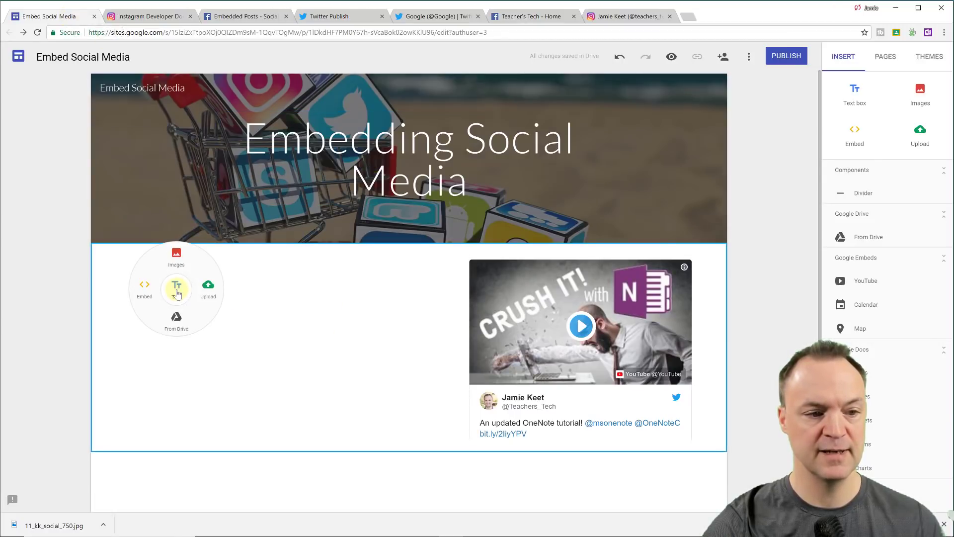
left_click(149, 293)
left_click(437, 250)
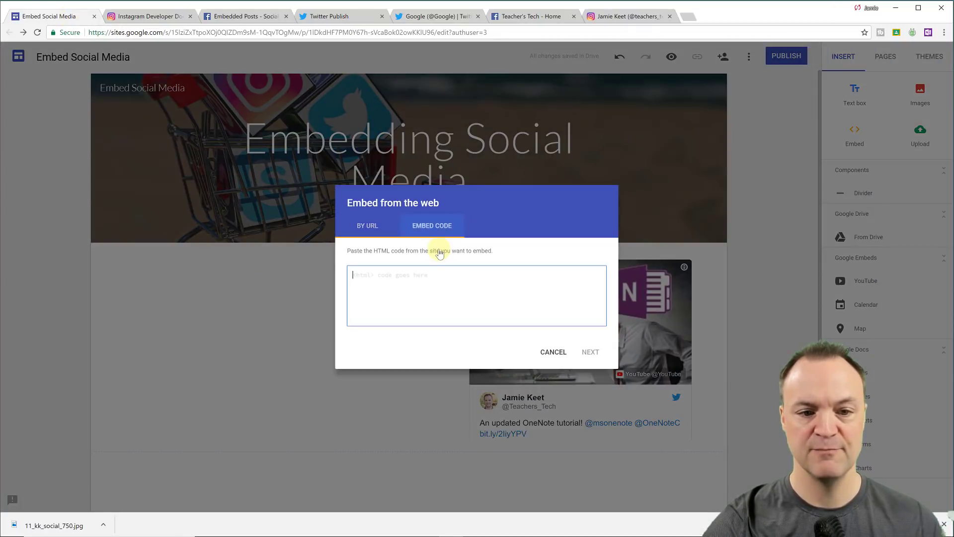
right_click(404, 291)
left_click(428, 349)
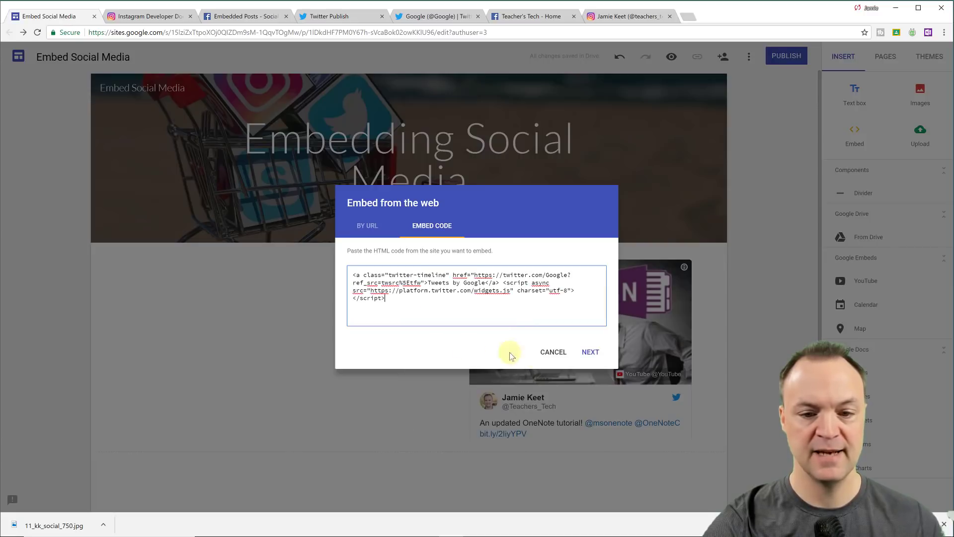
left_click(591, 352)
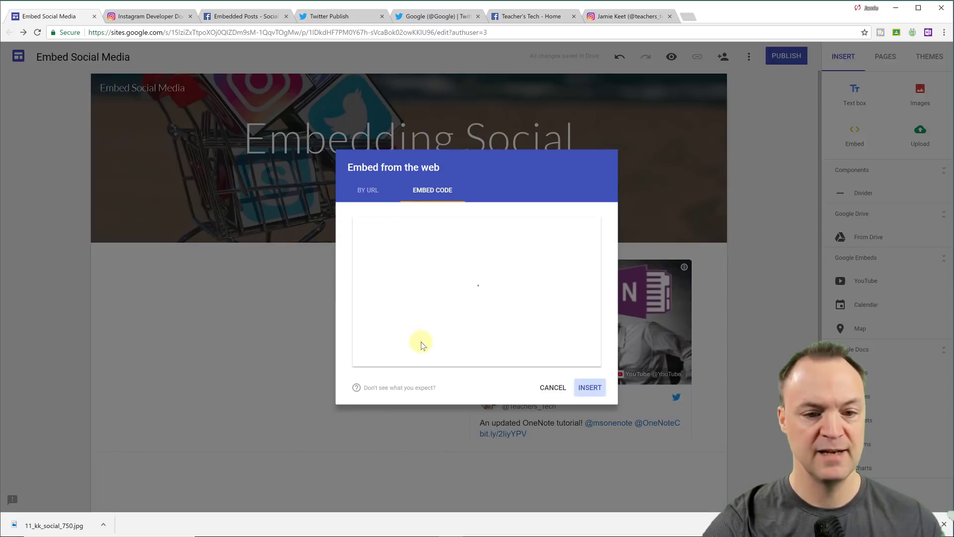
left_click(588, 390)
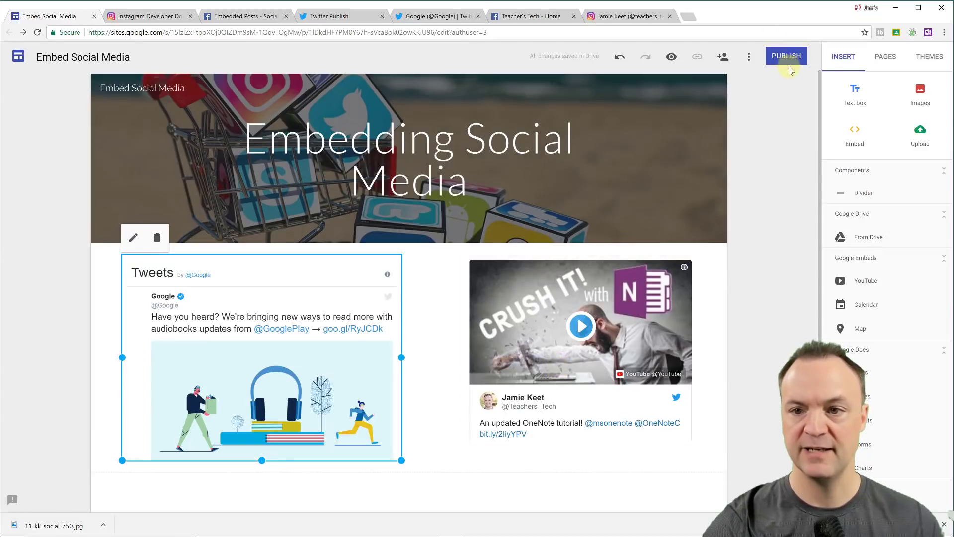
- Preview the site, scroll through the embedded tweets, and exit the preview
left_click(672, 56)
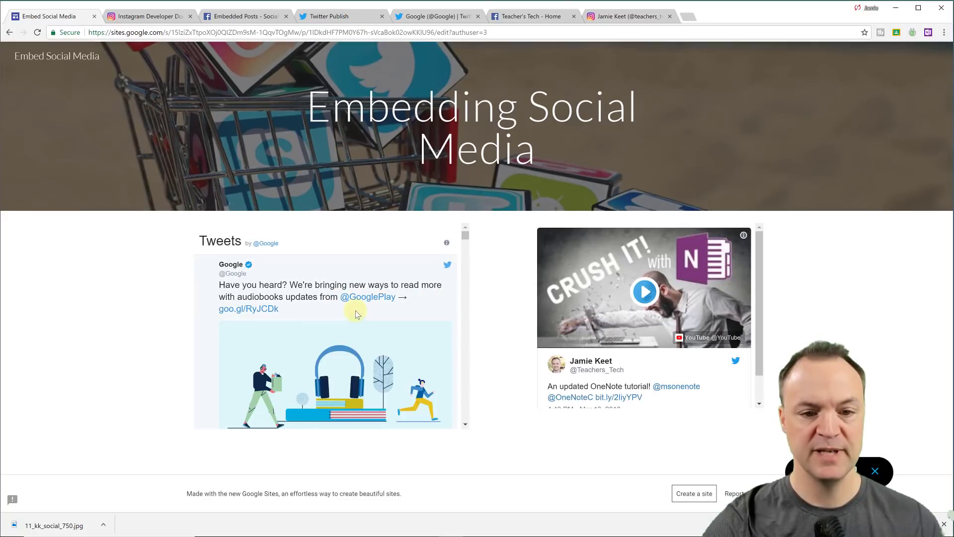
scroll(356, 314, "down", 10)
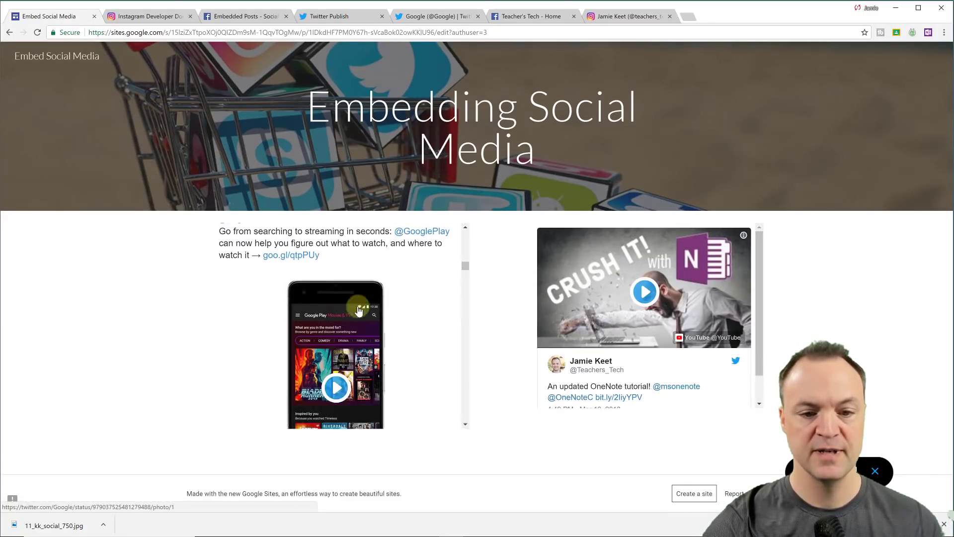
scroll(357, 312, "down", 6)
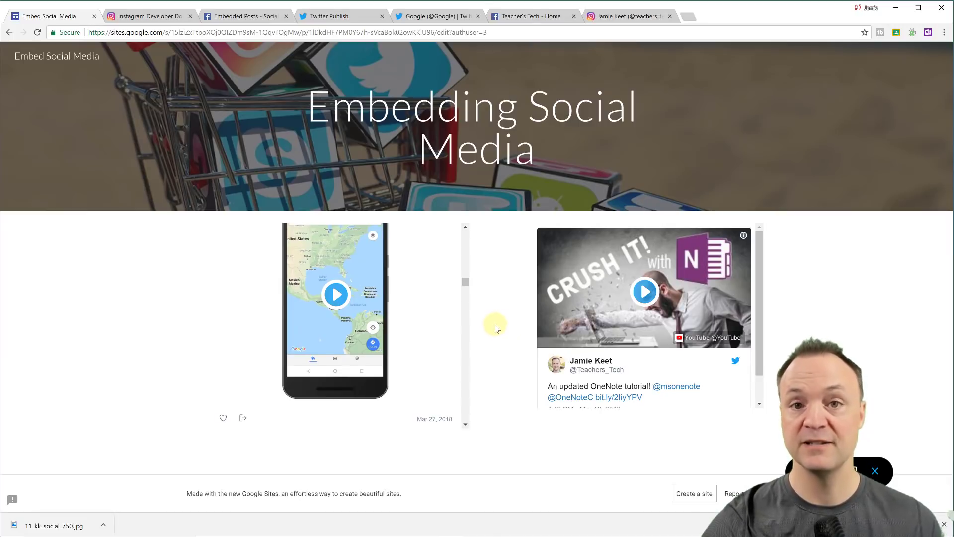
left_click(874, 472)
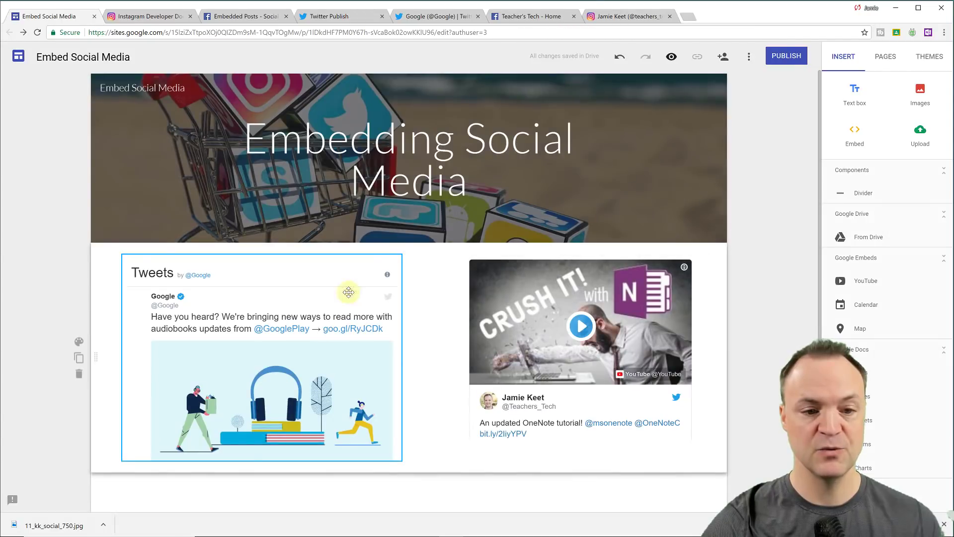
left_click(348, 292)
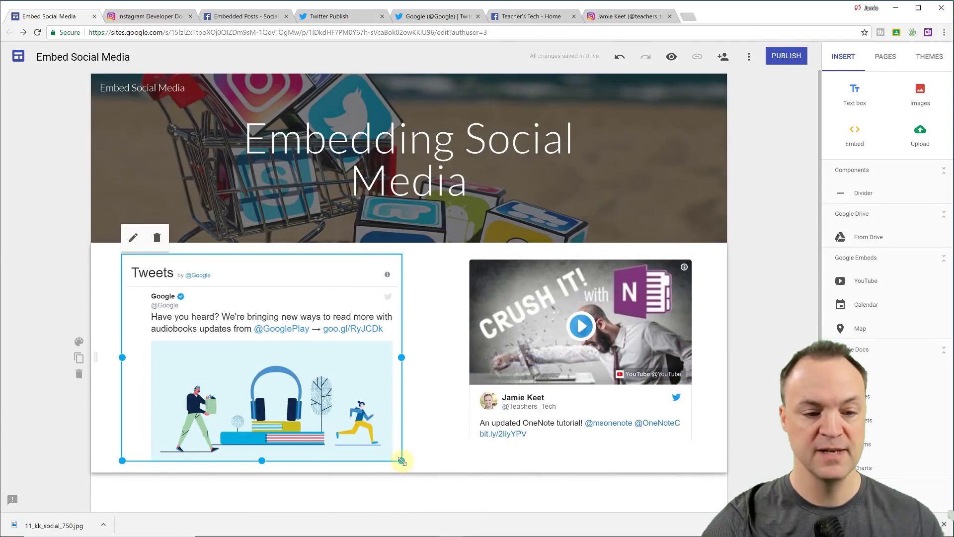
left_click_drag(401, 461, 286, 380)
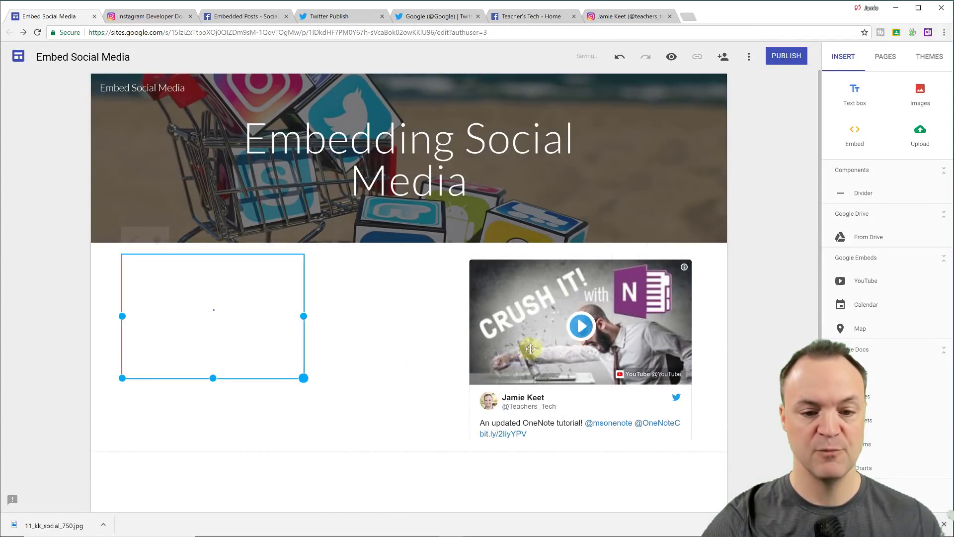
left_click_drag(576, 354, 398, 343)
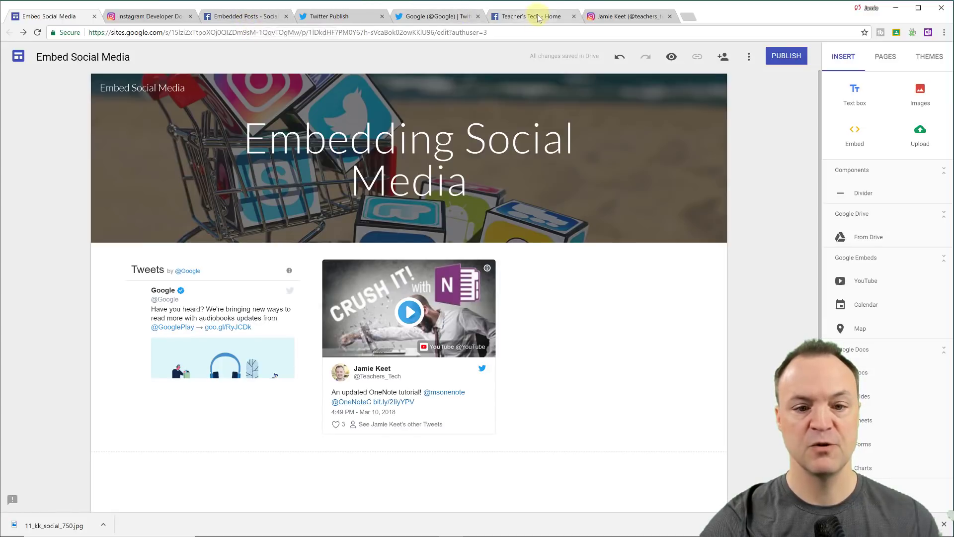
left_click(498, 19)
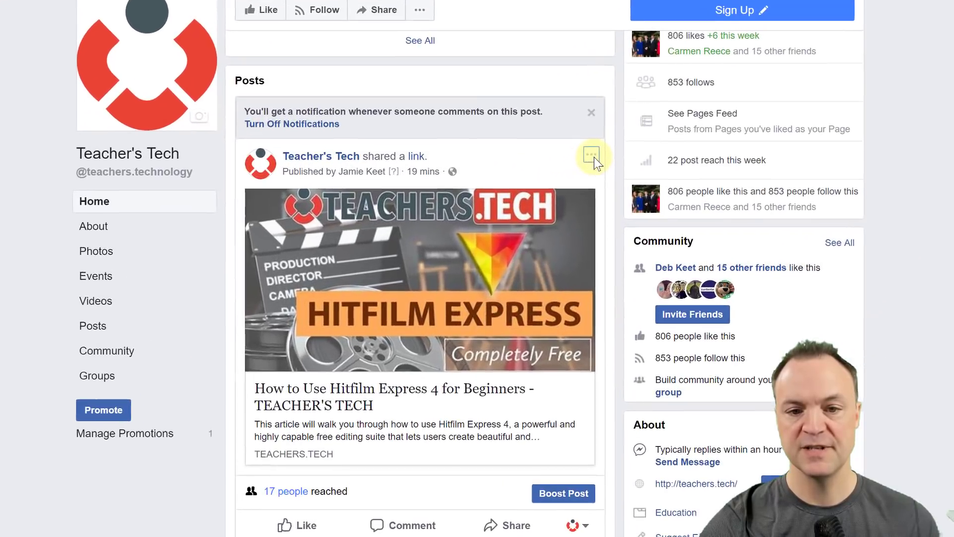
- Copy Facebook's embed code for the Teacher's Tech Hitfilm Express 4 post
left_click(549, 197)
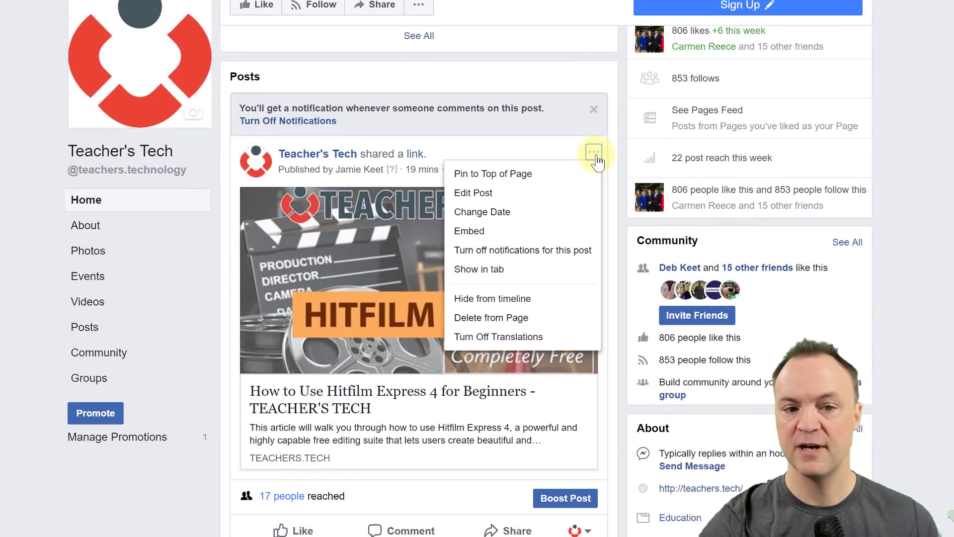
left_click(486, 231)
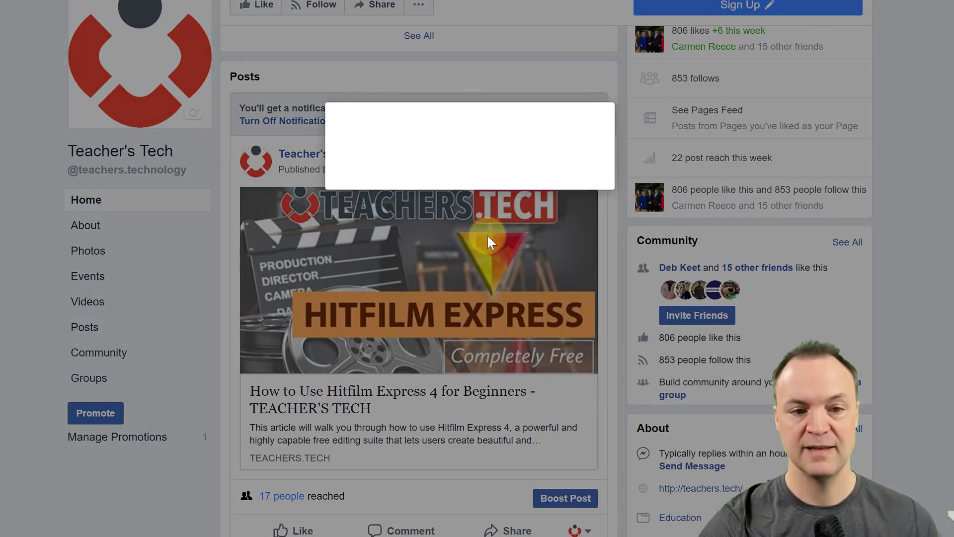
right_click(430, 183)
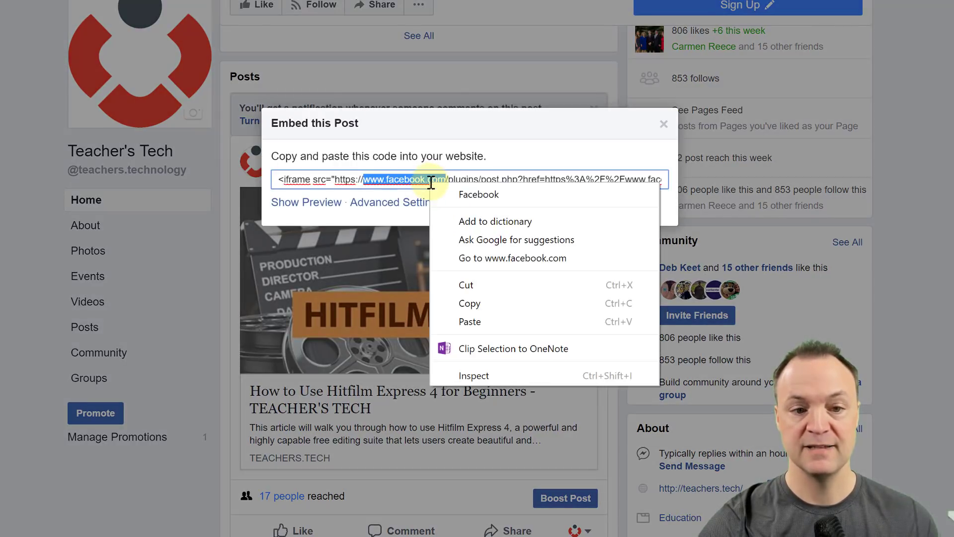
left_click(421, 181)
right_click(421, 181)
left_click(467, 210)
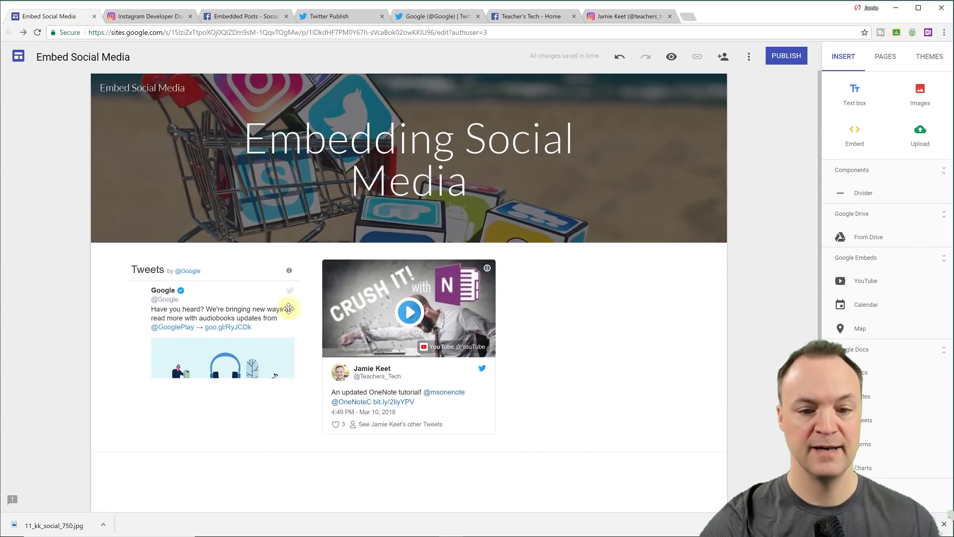
- Insert the Hitfilm Express Facebook post as an Embed Code block in the third column
double_click(568, 285)
left_click(535, 284)
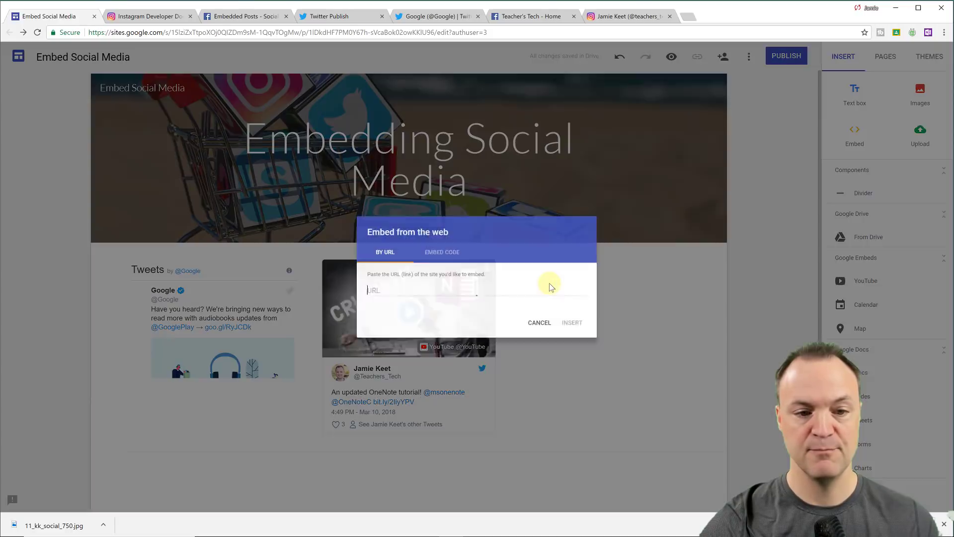
left_click(446, 252)
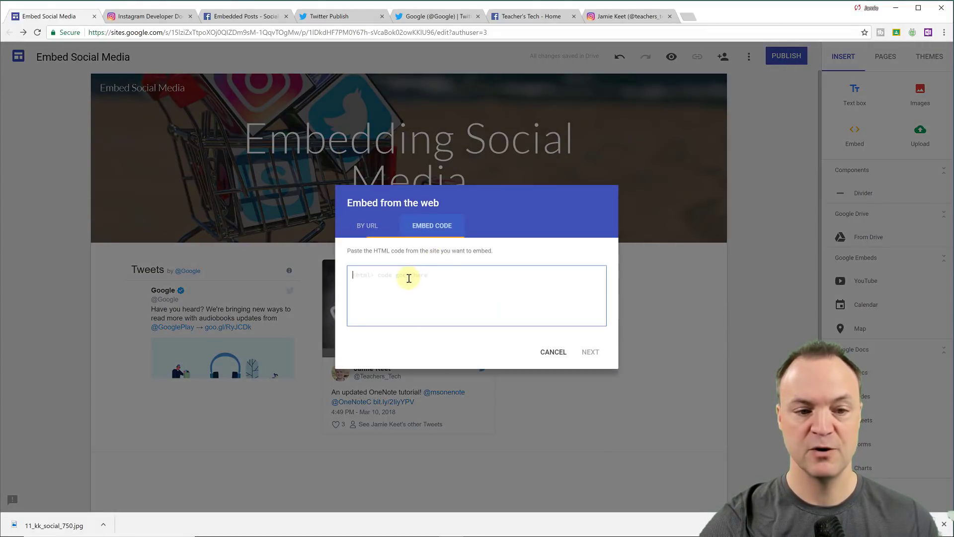
right_click(409, 279)
left_click(434, 339)
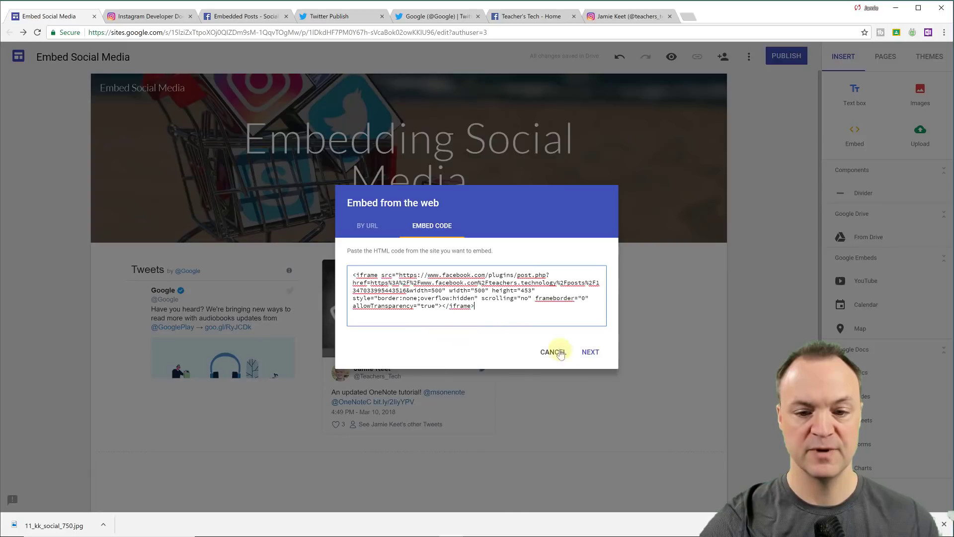
left_click(591, 353)
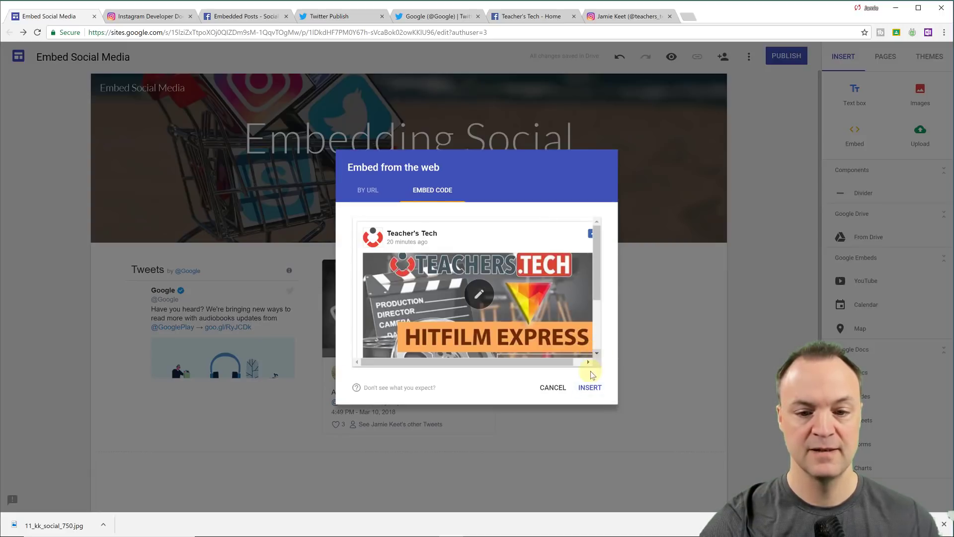
left_click(591, 388)
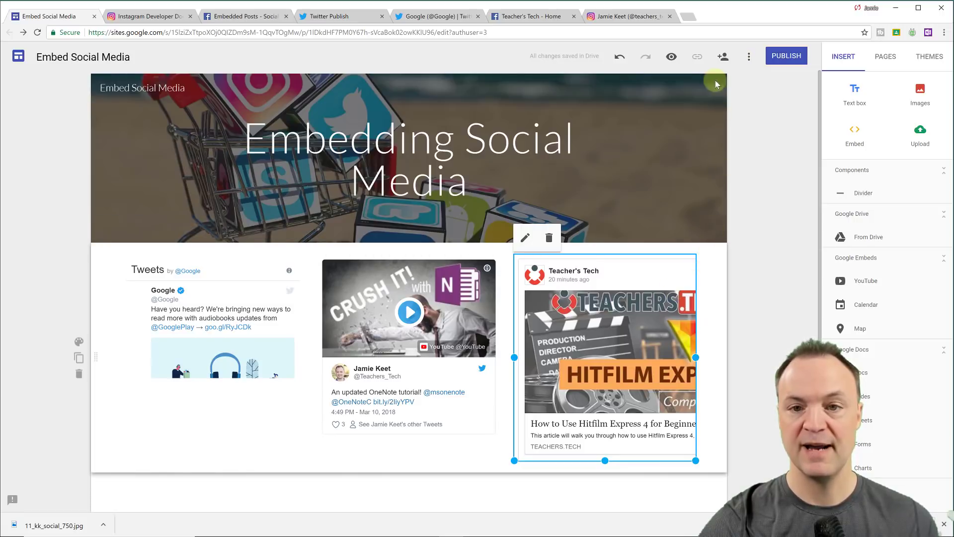
- Preview the site, scroll the Facebook post, and return to editing
left_click(672, 58)
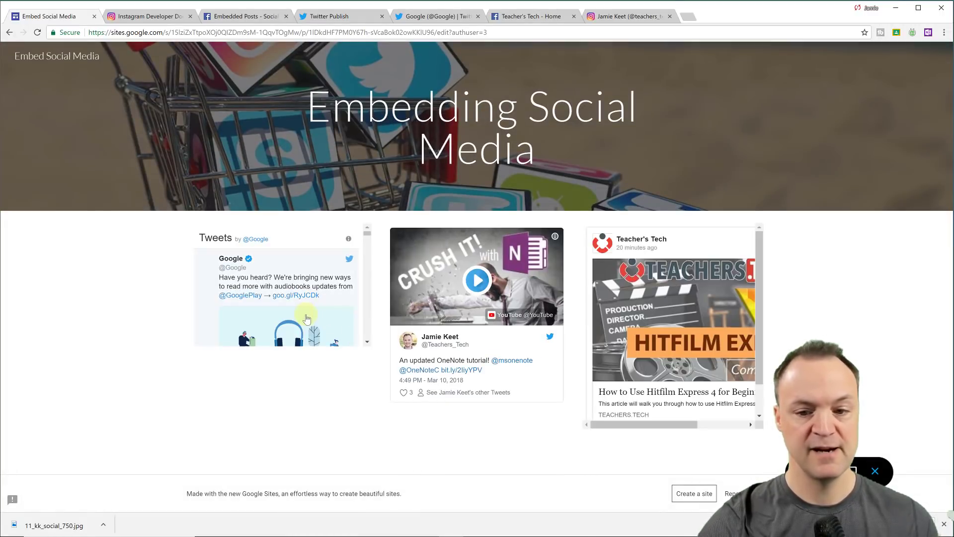
scroll(745, 298, "down", 2)
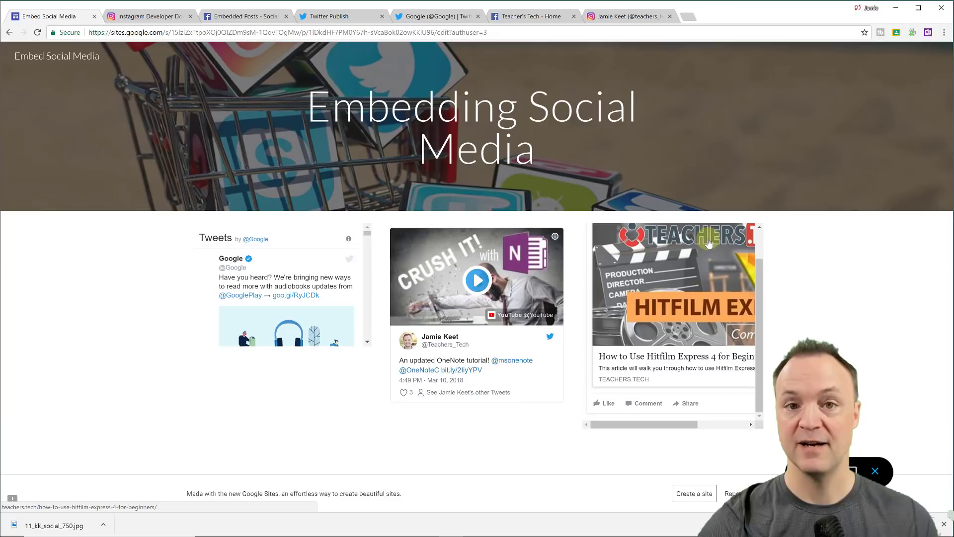
left_click(866, 463)
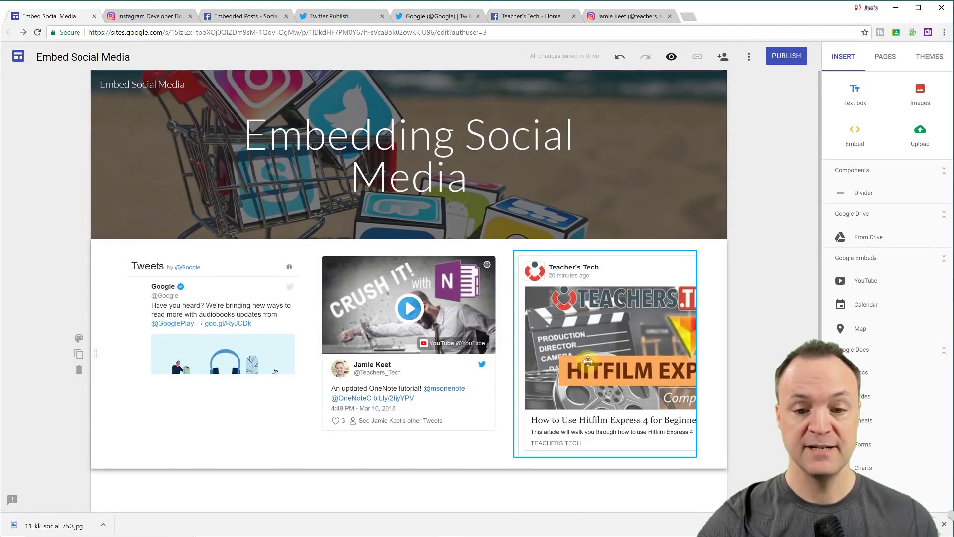
- Move the Facebook post into a new section's left column and widen it to show fully
scroll(588, 362, "down", 1)
left_click_drag(588, 308, 273, 441)
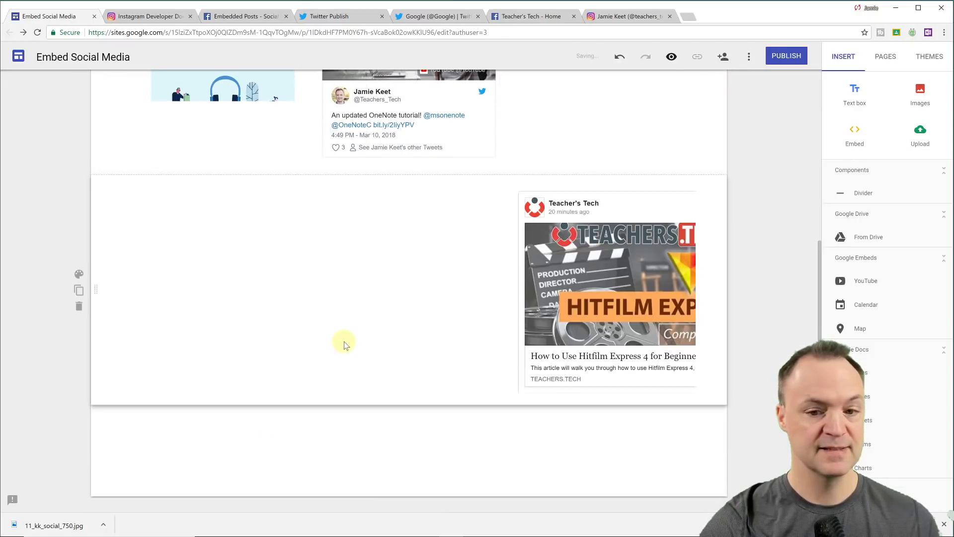
left_click_drag(584, 239, 313, 354)
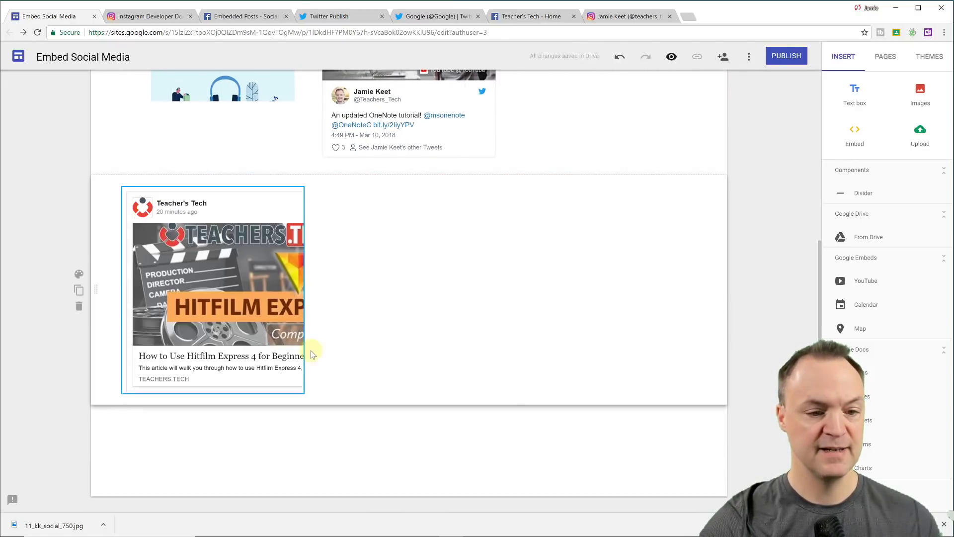
left_click(281, 345)
left_click_drag(303, 288, 398, 296)
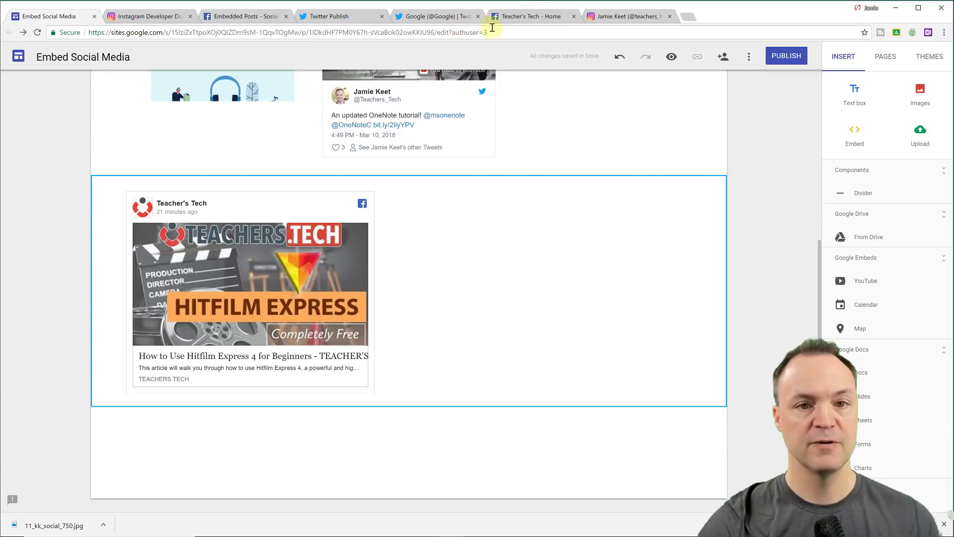
- View the Hitfilm Express post's IFrame embed code via Advanced Settings and Get Code
left_click(534, 20)
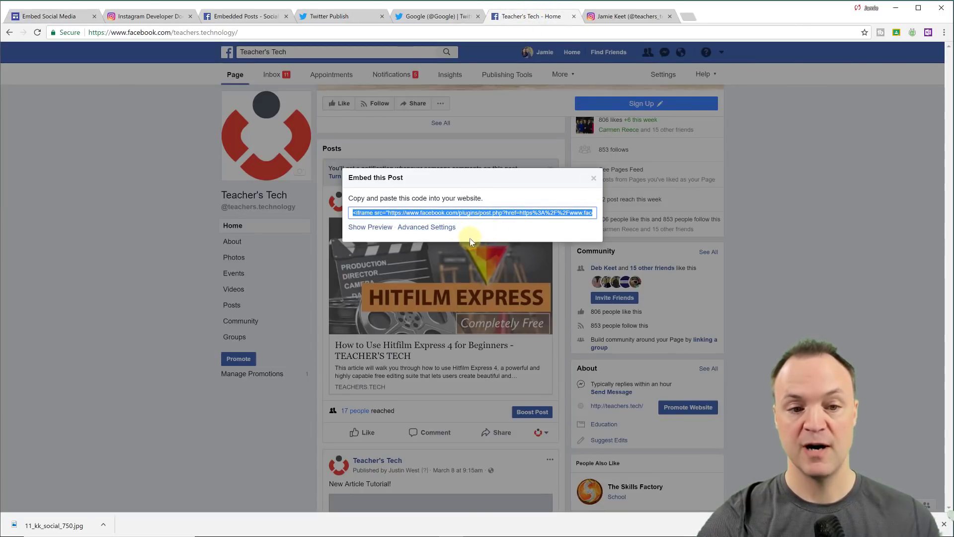
left_click(441, 228)
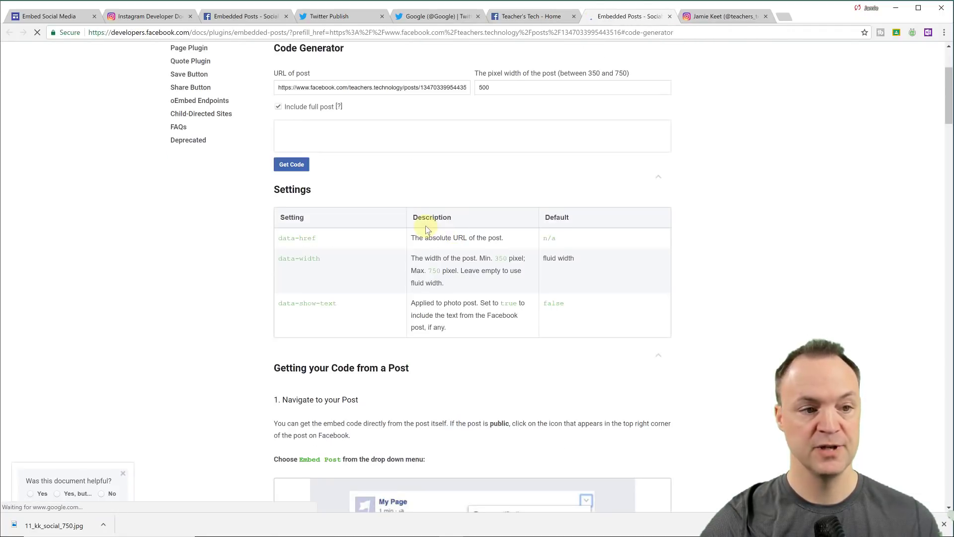
scroll(318, 185, "up", 3)
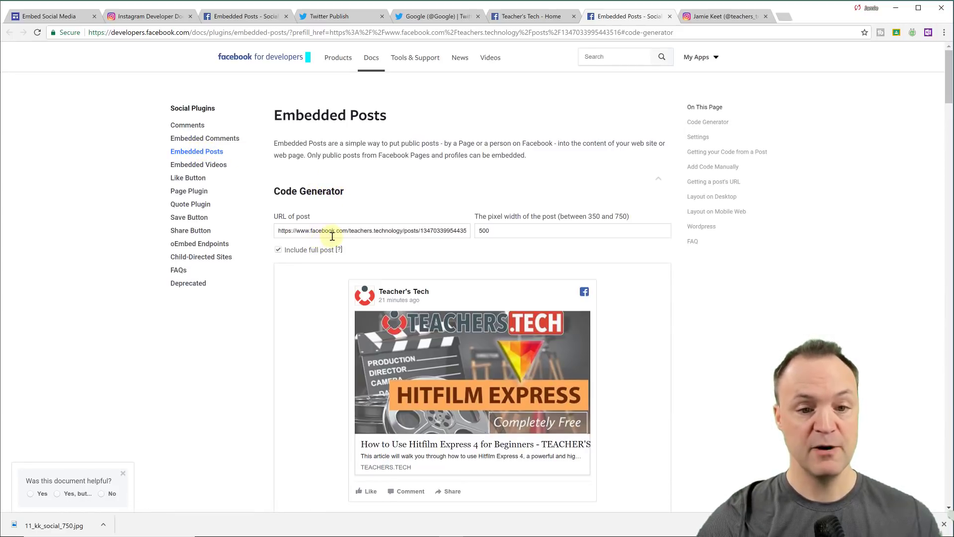
scroll(332, 236, "down", 2)
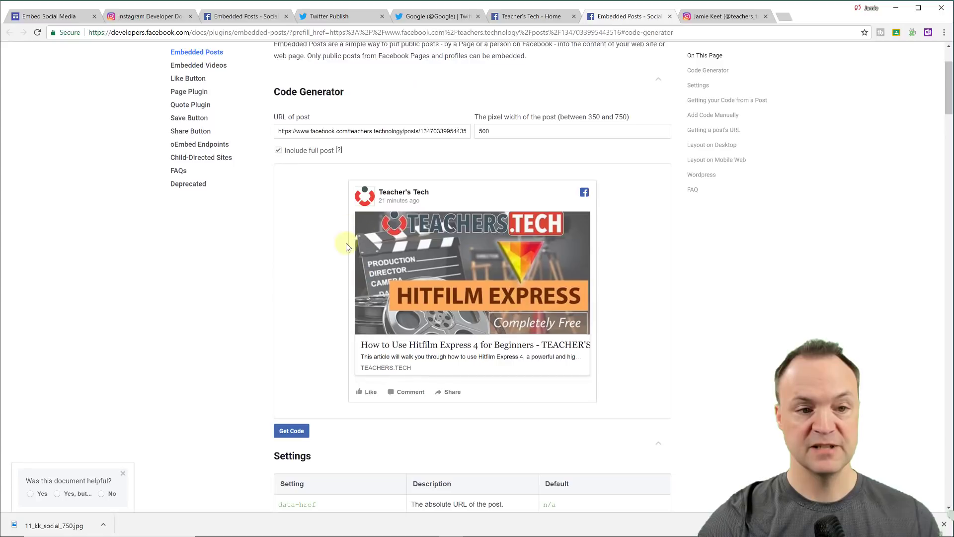
scroll(308, 362, "down", 2)
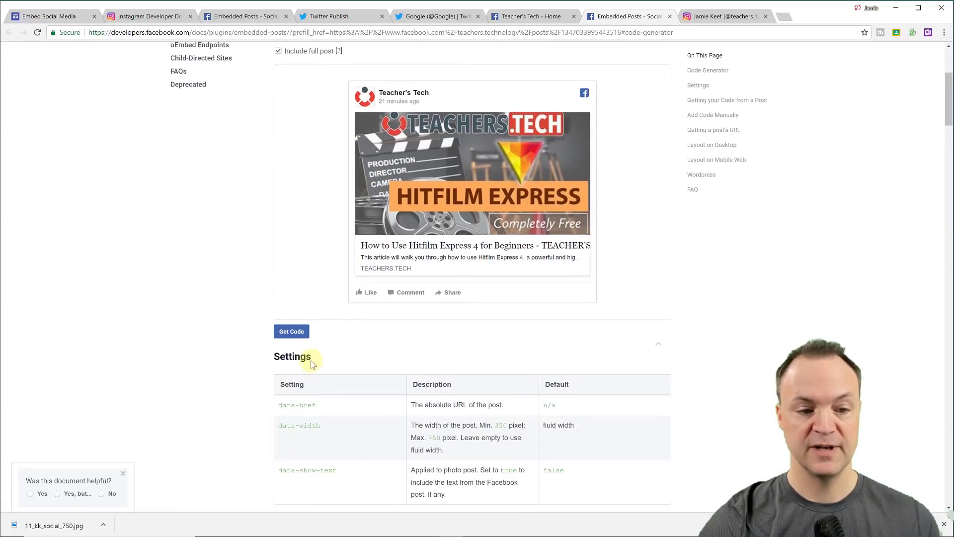
left_click(298, 337)
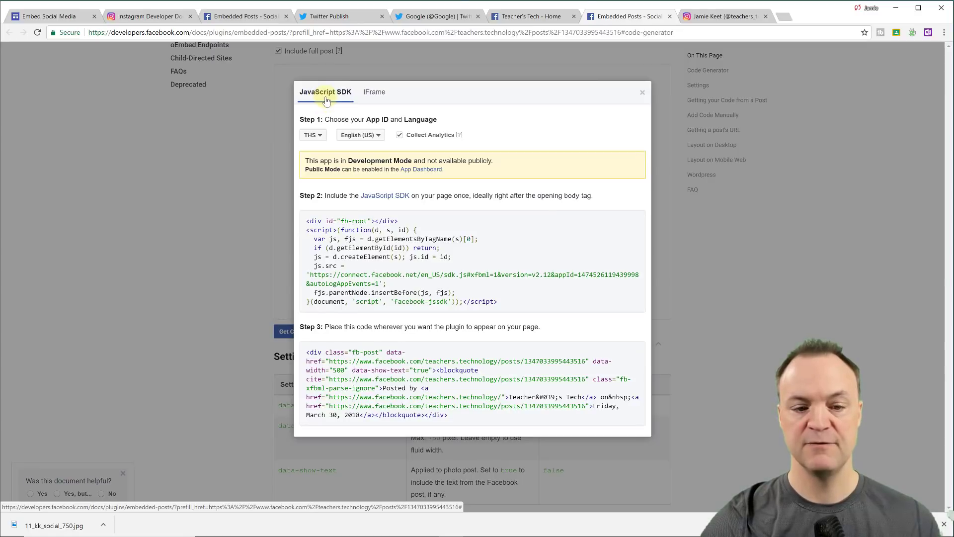
left_click(381, 94)
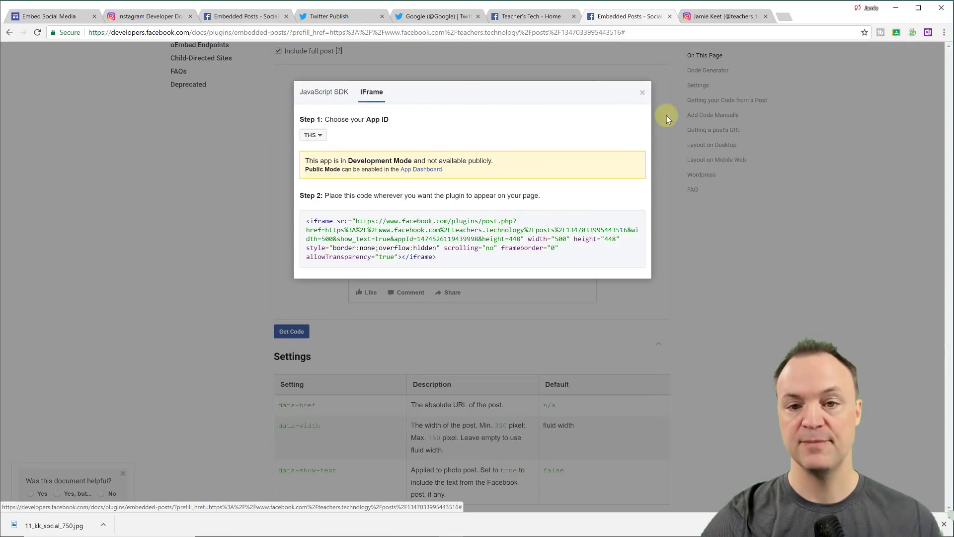
left_click(643, 92)
- Open the Facebook for Developers Embedded Videos documentation
scroll(578, 163, "up", 3)
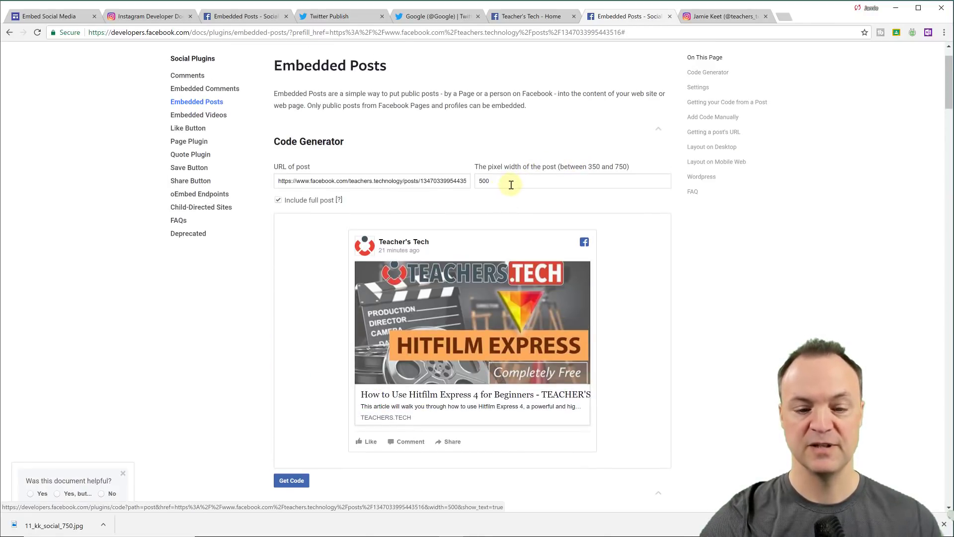
scroll(512, 186, "down", 8)
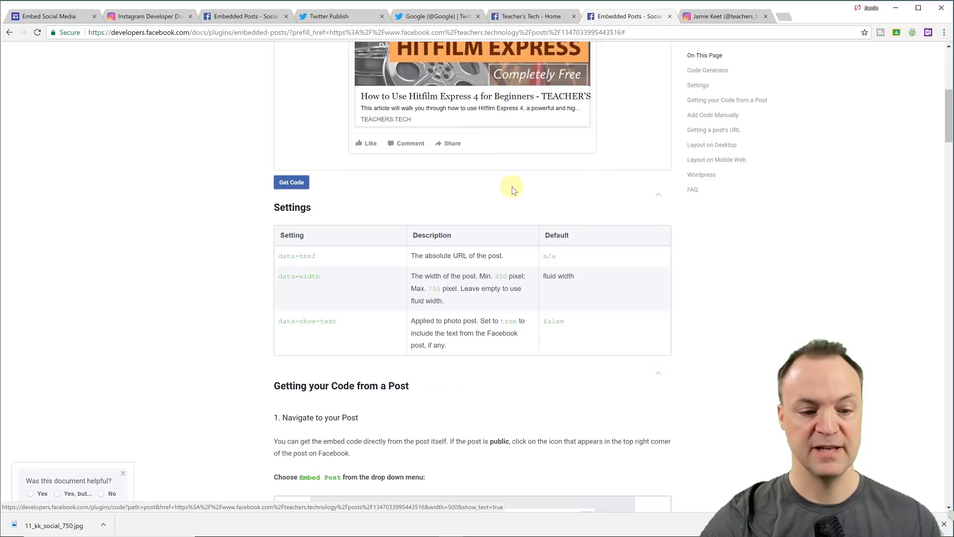
scroll(513, 186, "up", 10)
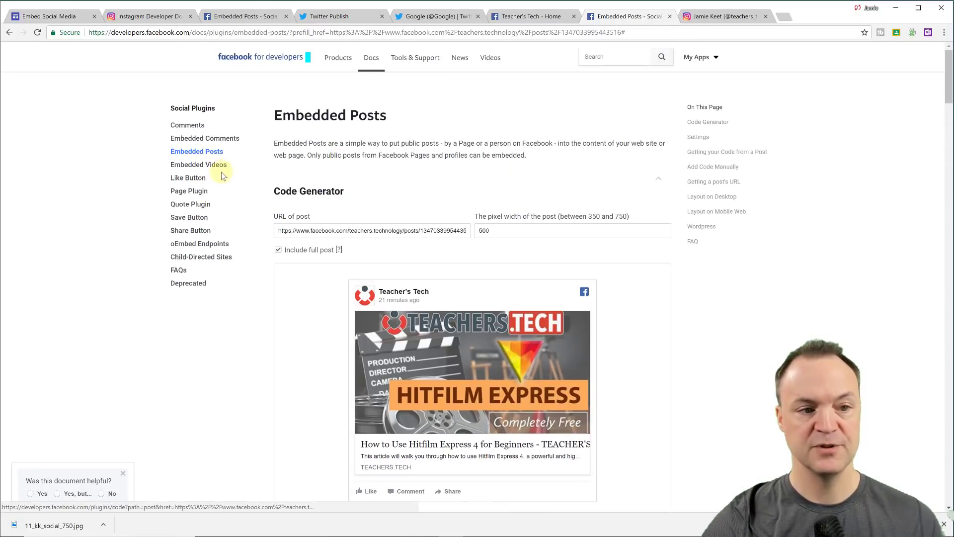
left_click(209, 165)
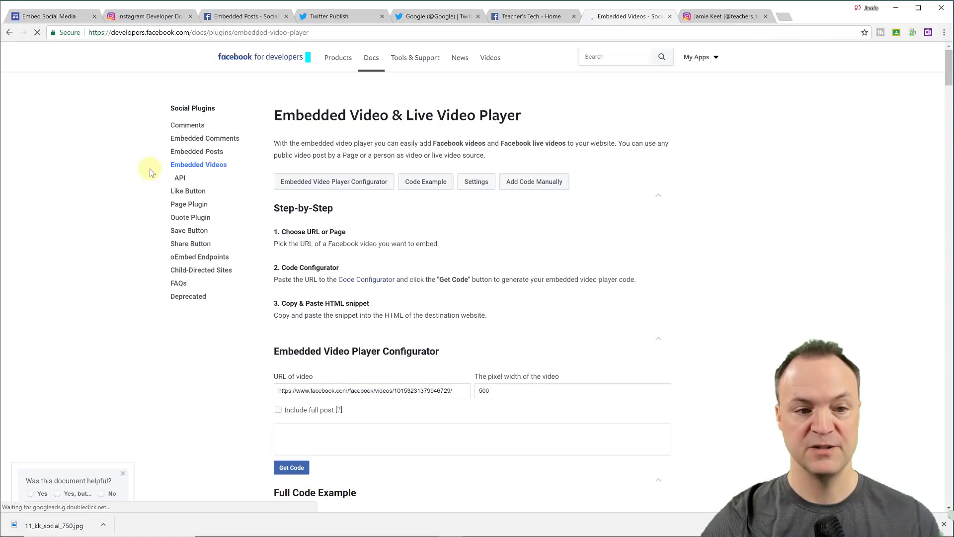
- Generate the embed code for the 'How to Share With Just Friends' video and show its IFrame version
scroll(416, 315, "down", 2)
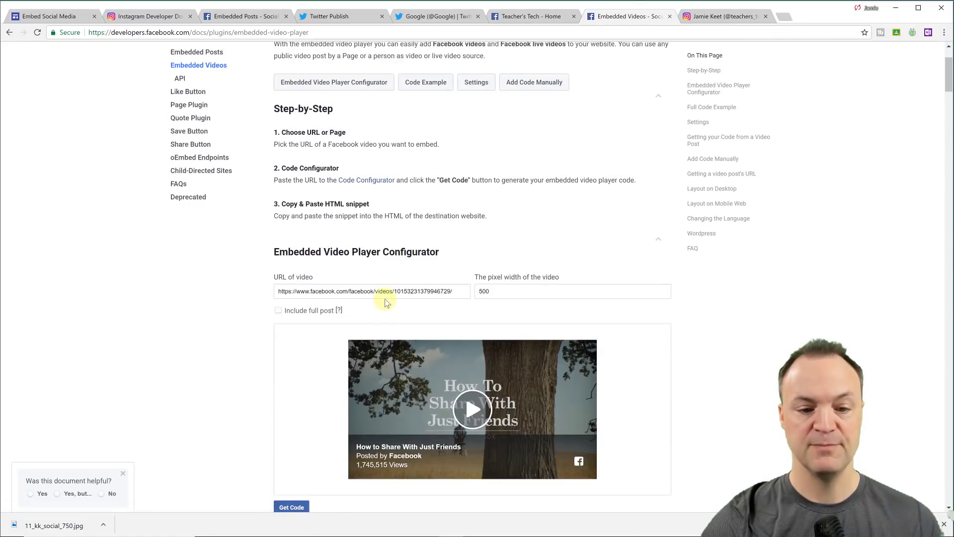
scroll(378, 293, "down", 1)
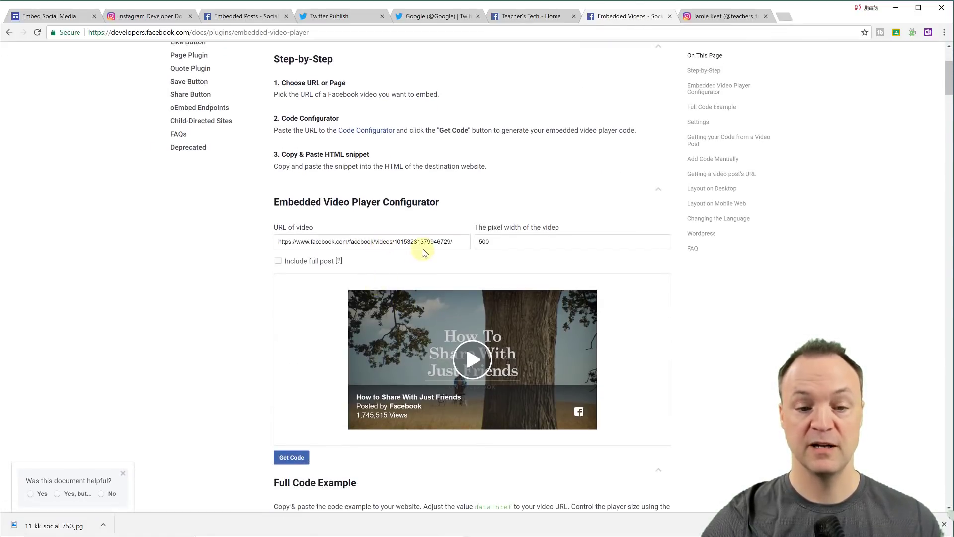
scroll(348, 308, "down", 2)
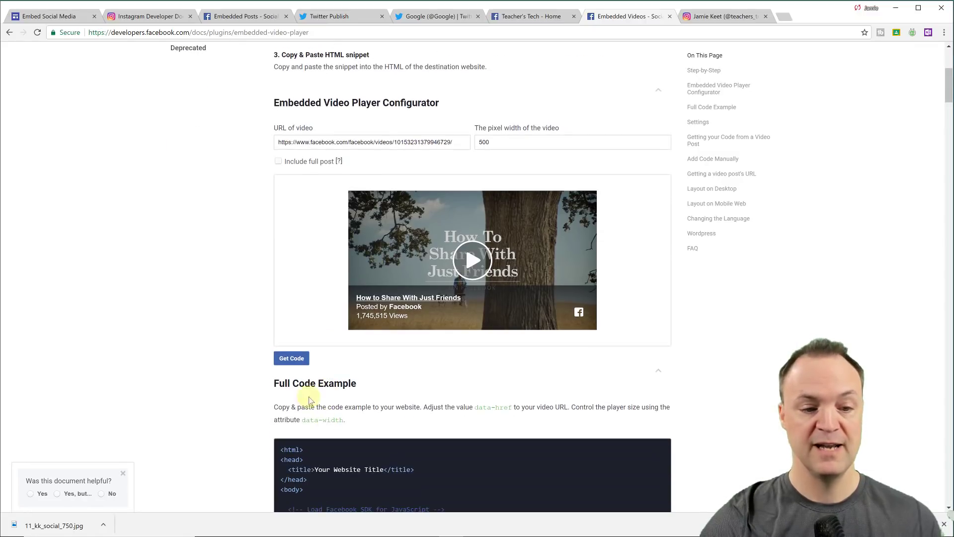
left_click(298, 359)
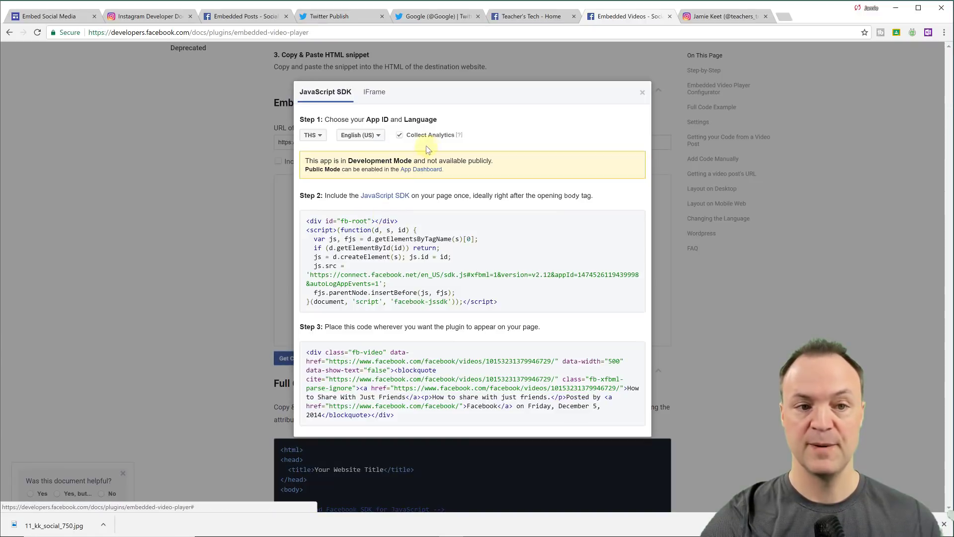
left_click(381, 93)
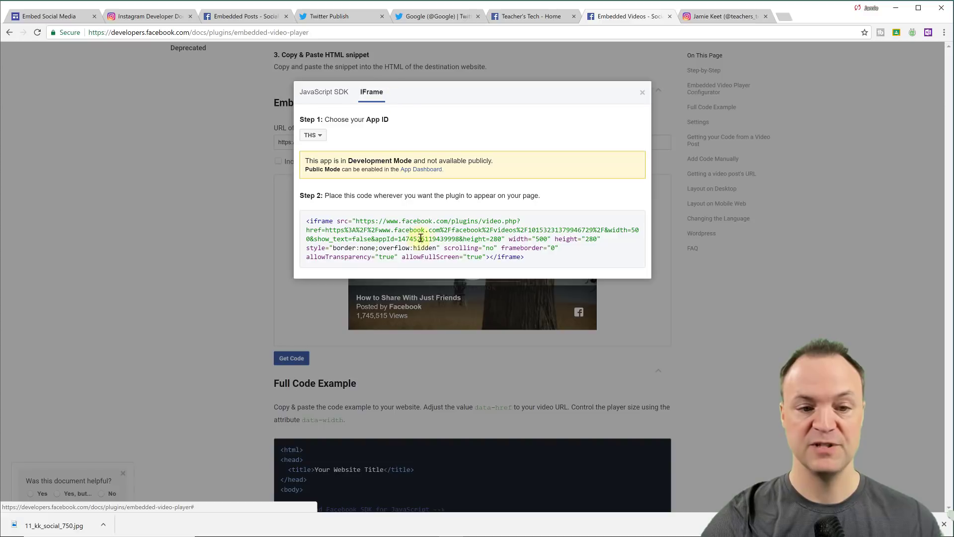
- Copy the video's iframe code and return to the Google Sites editor
mouse_move(529, 260)
left_mouse_down()
mouse_move(288, 204)
mouse_move(486, 238)
mouse_move(524, 256)
left_mouse_up()
left_click(308, 220)
right_click(472, 247)
left_click(498, 254)
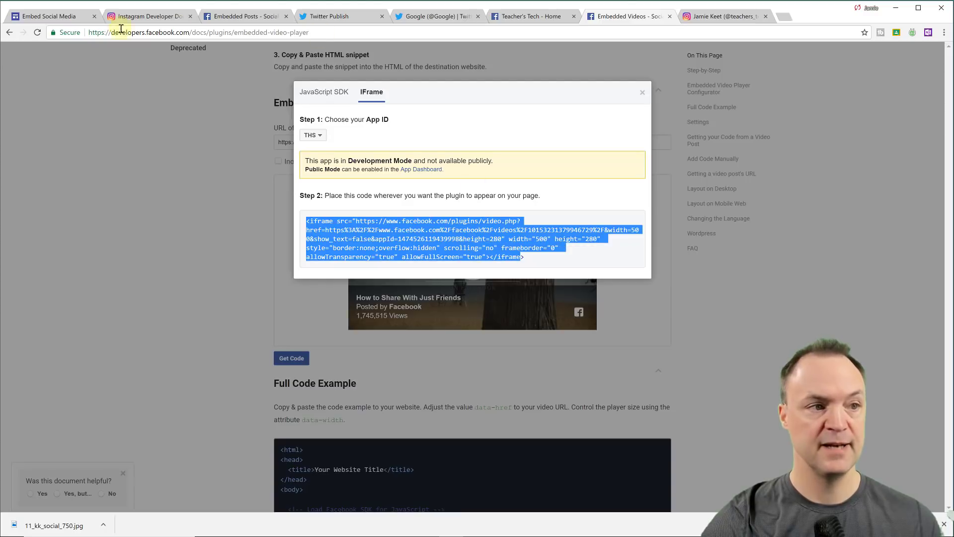
left_click(71, 23)
- Paste the video's iframe code as an Embed in the lower section and insert it beside the Teacher's Tech post
double_click(484, 265)
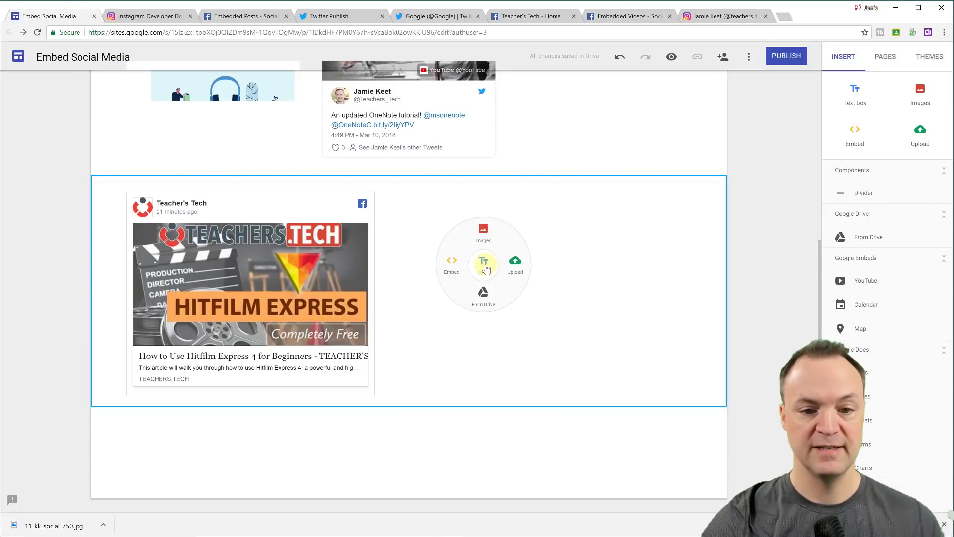
left_click(457, 267)
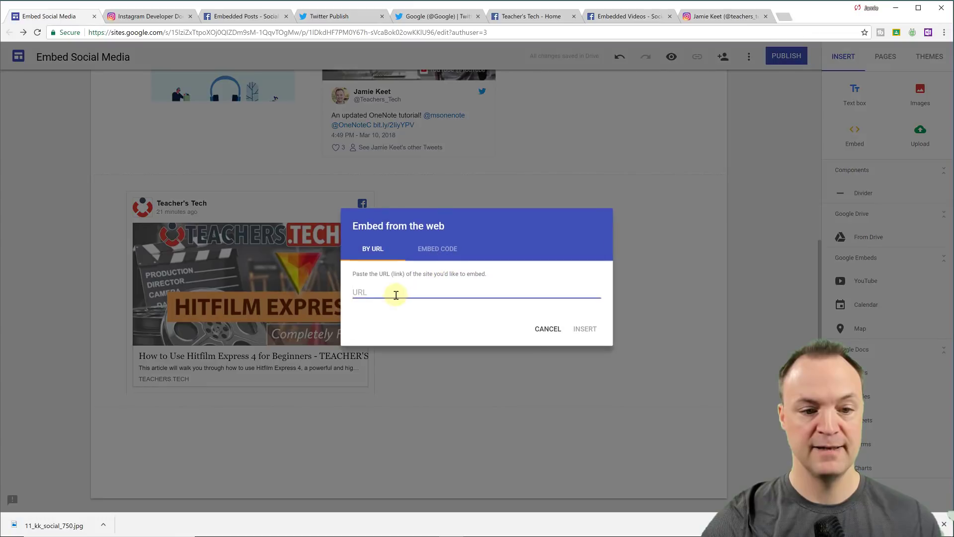
left_click(386, 292)
left_click(437, 248)
right_click(380, 281)
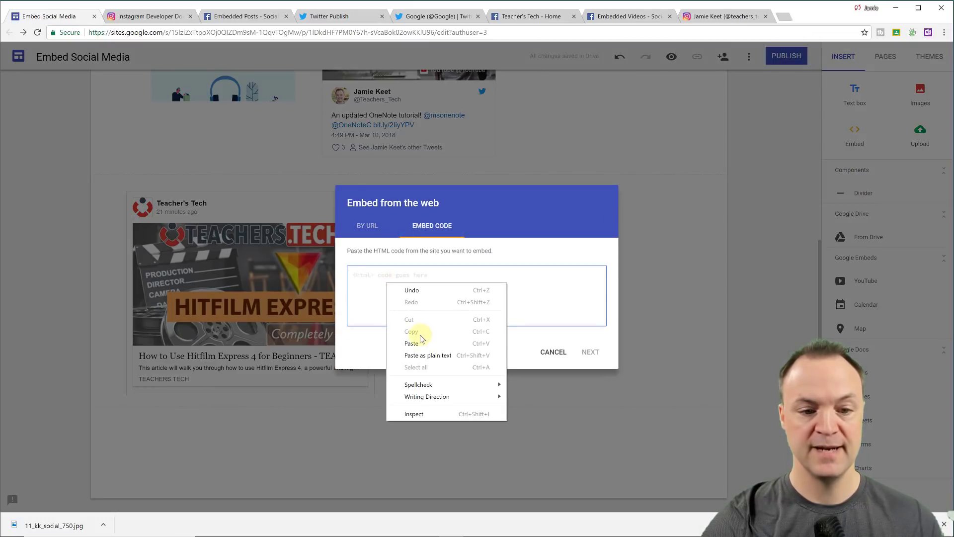
left_click(420, 338)
left_click(589, 353)
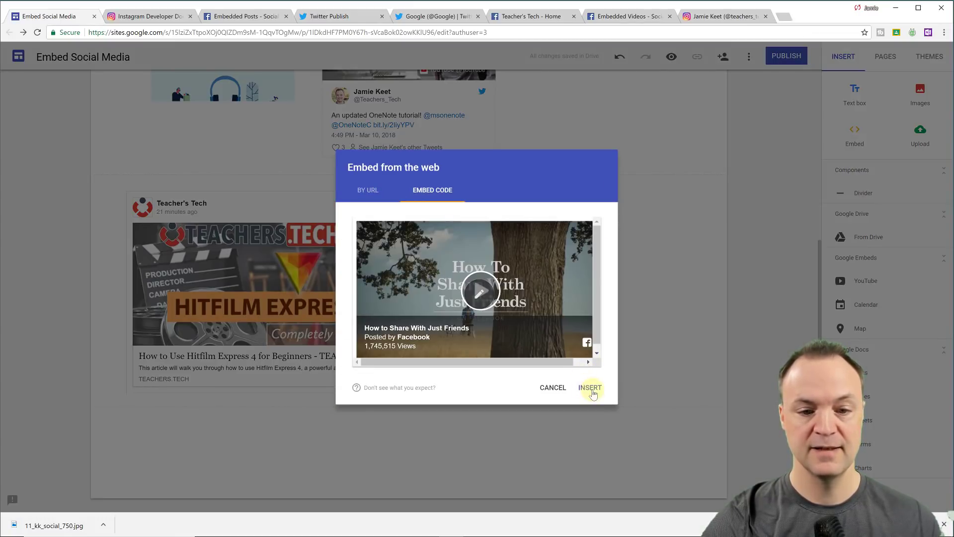
left_click(588, 387)
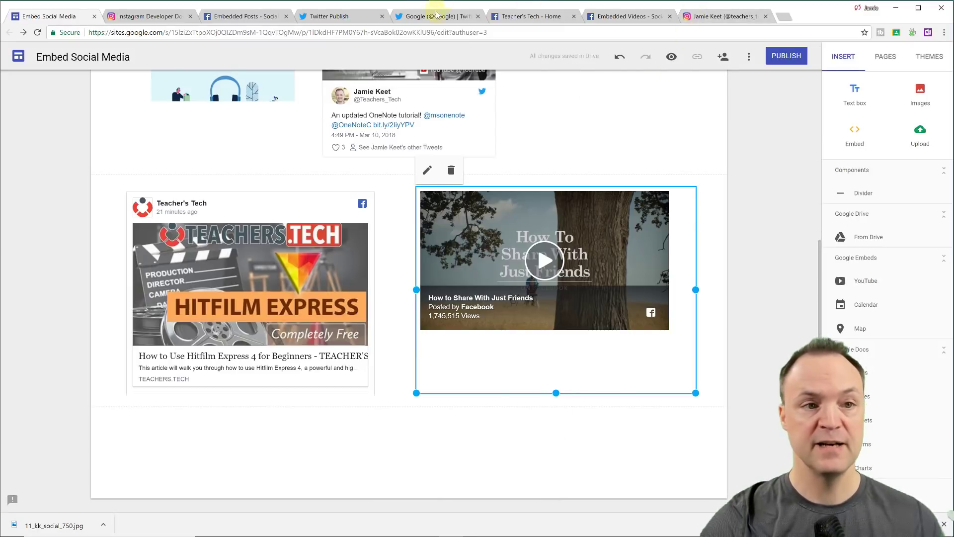
- Close the video code window and open the Like Button plugin documentation
left_click(644, 17)
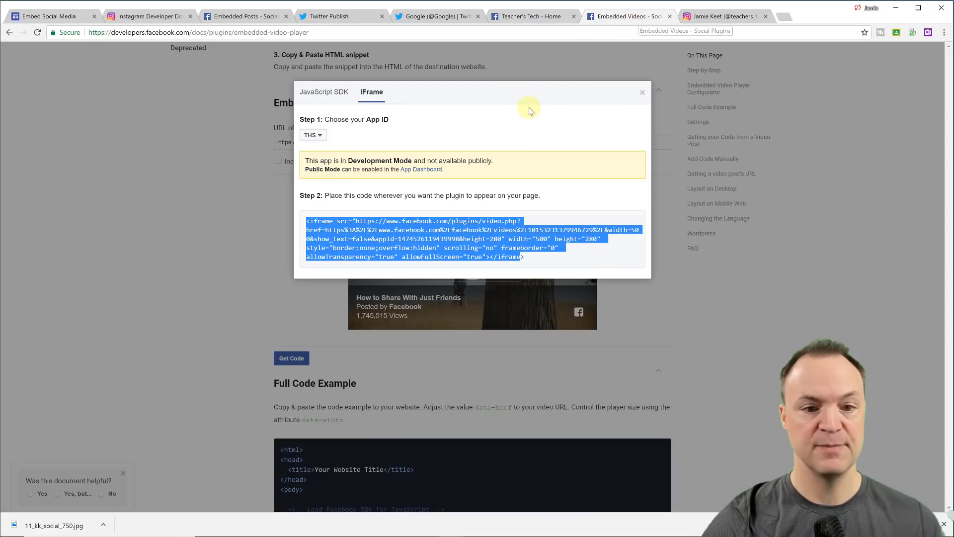
left_click(641, 93)
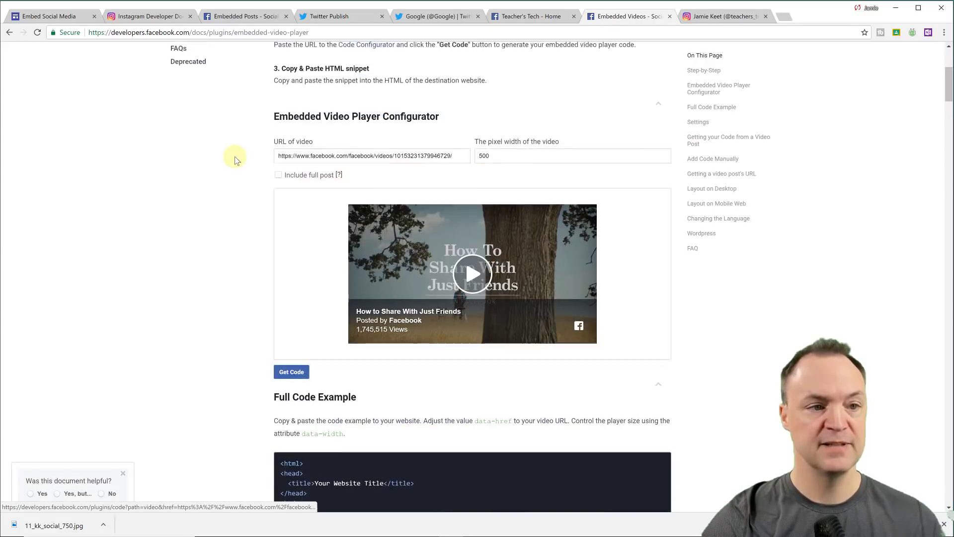
scroll(248, 158, "up", 4)
left_click(197, 142)
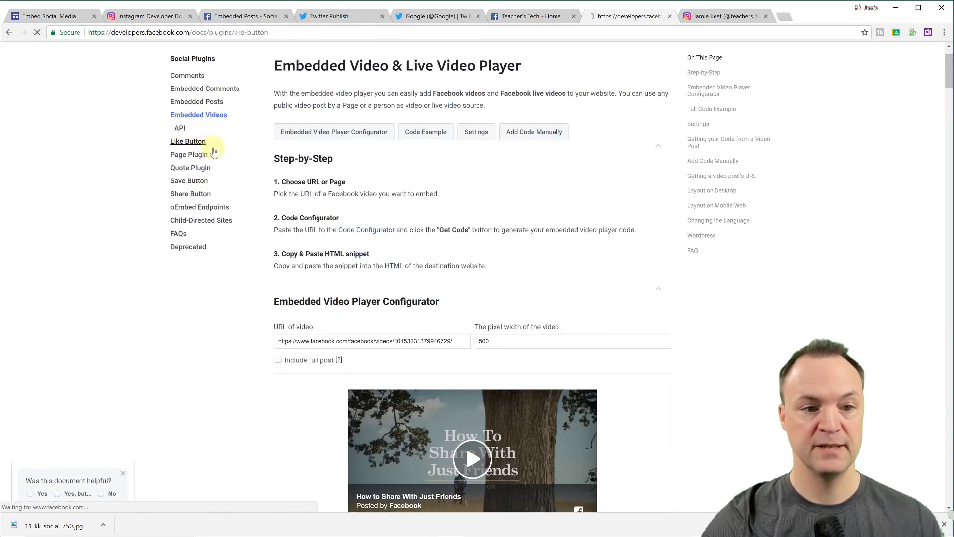
scroll(413, 276, "down", 2)
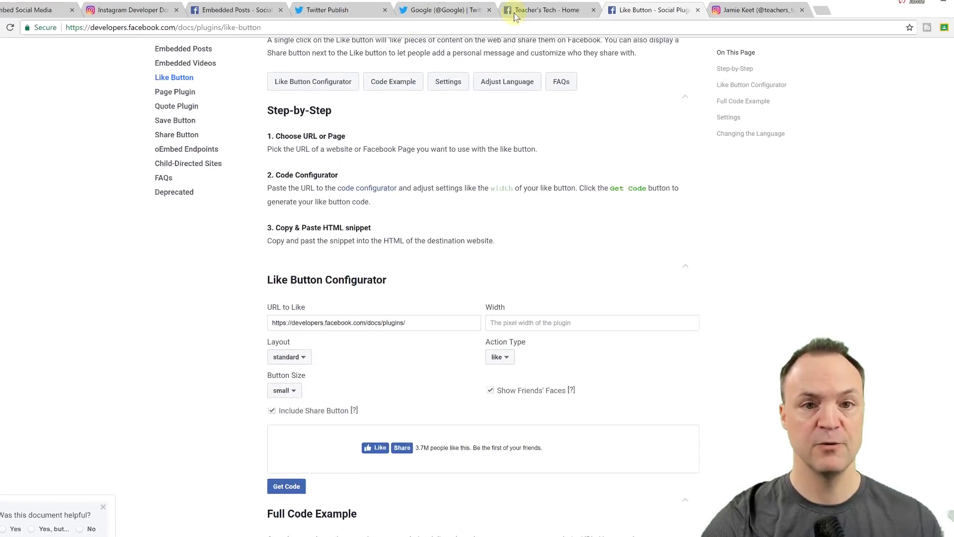
- Copy the Teacher's Tech Facebook page address into the Like button's URL to Like field
left_click(515, 17)
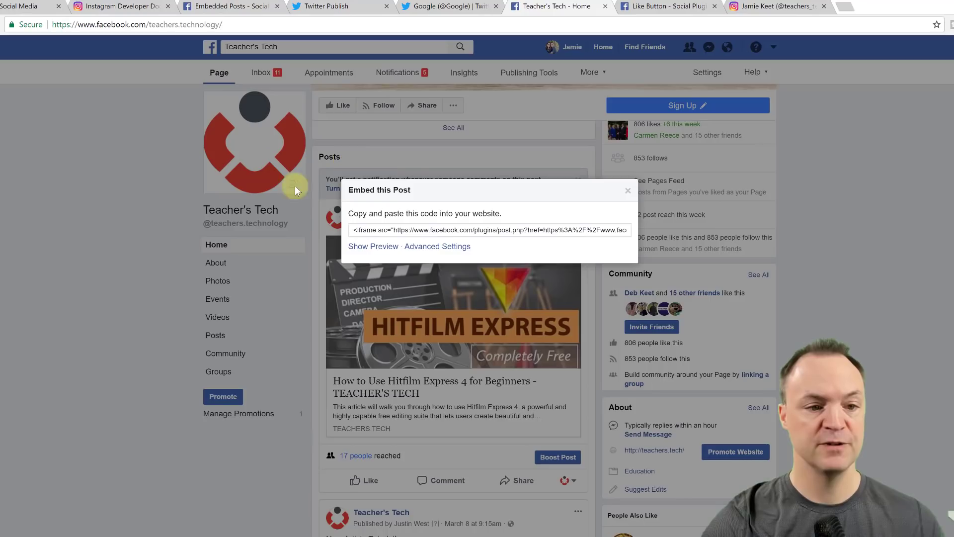
left_click(99, 201)
left_click(180, 26)
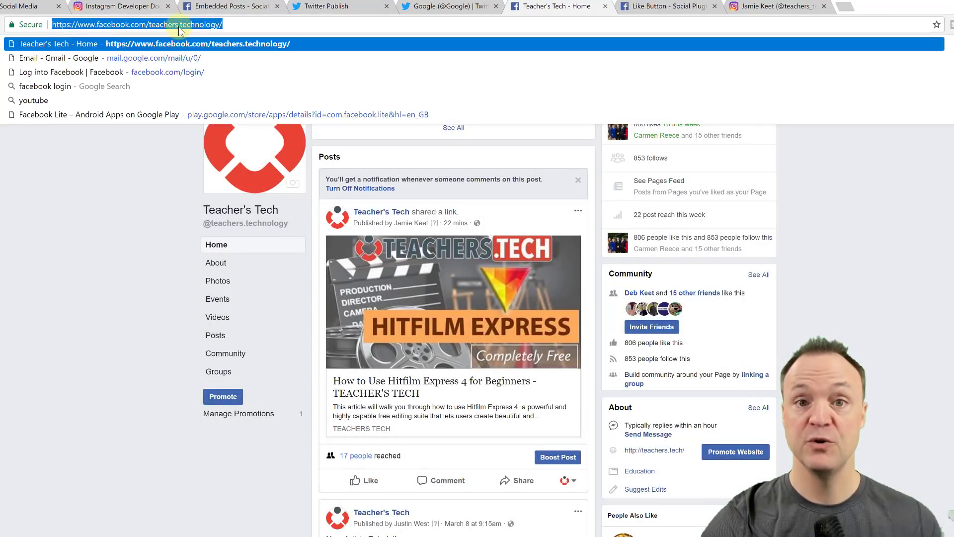
right_click(180, 28)
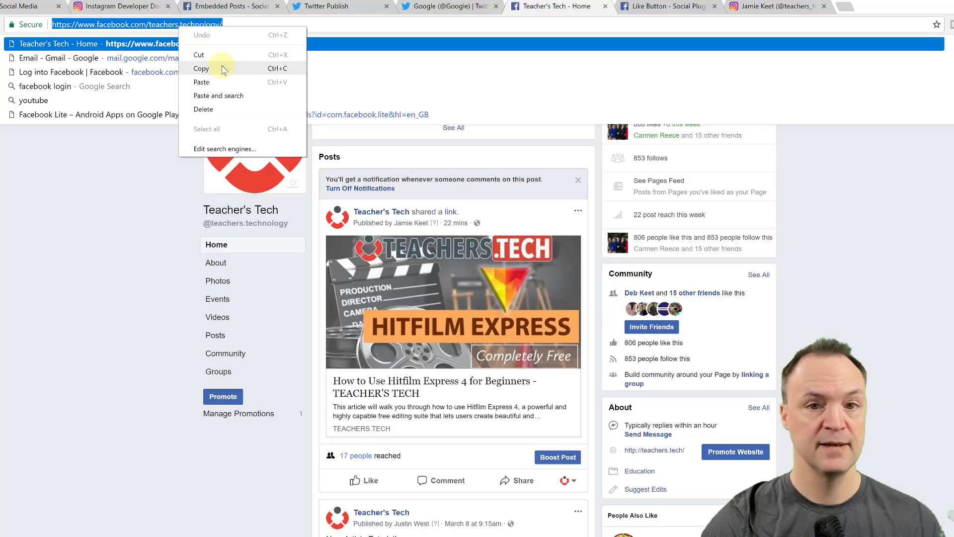
left_click(221, 68)
left_click(654, 11)
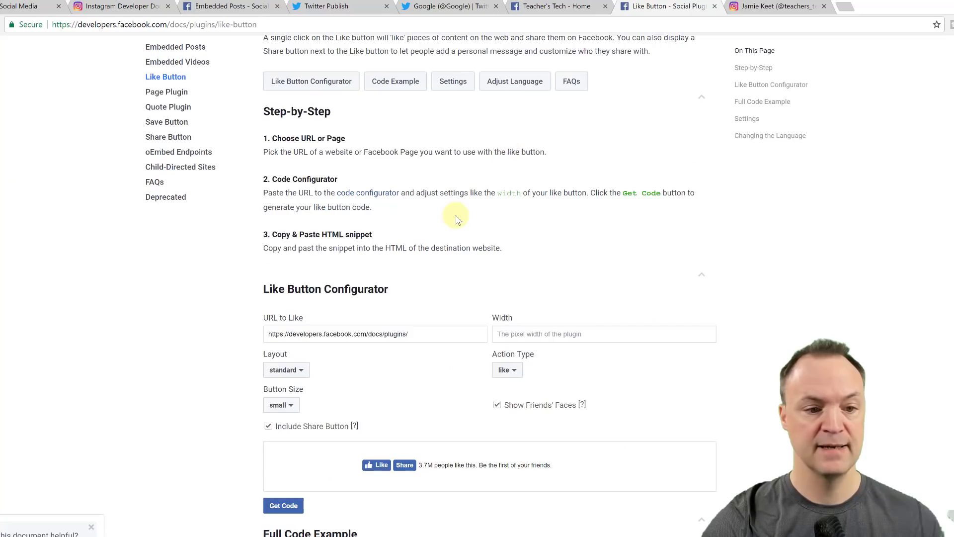
triple_click(341, 334)
right_click(341, 334)
left_click(370, 368)
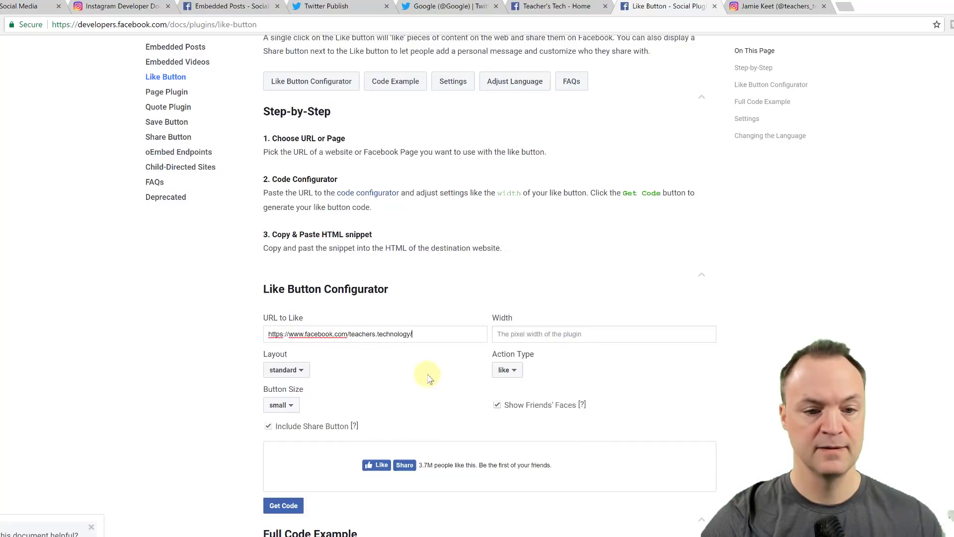
- Generate the Like button code and copy its IFrame version
scroll(424, 372, "down", 2)
left_click(273, 389)
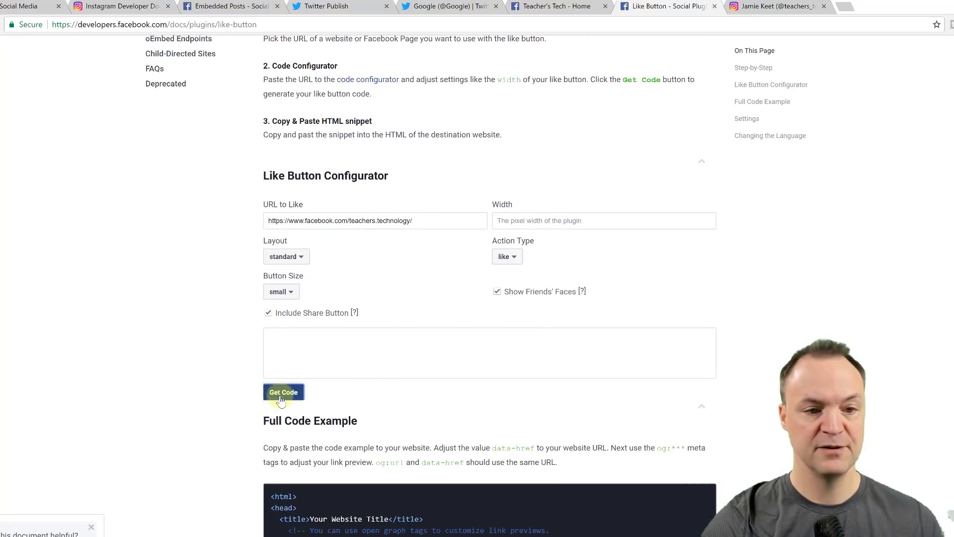
left_click(380, 113)
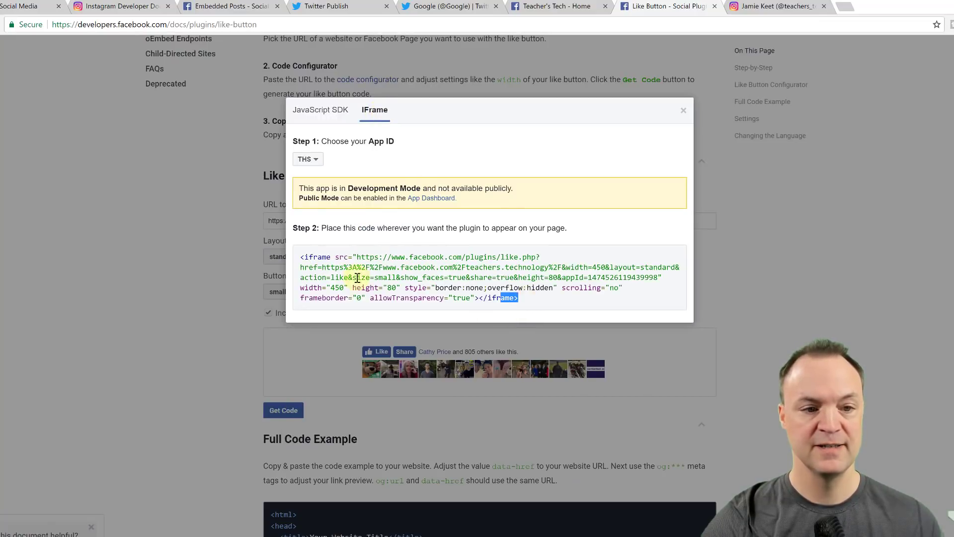
left_click_drag(358, 277, 534, 303)
left_click(304, 261)
right_click(494, 287)
left_click(501, 292)
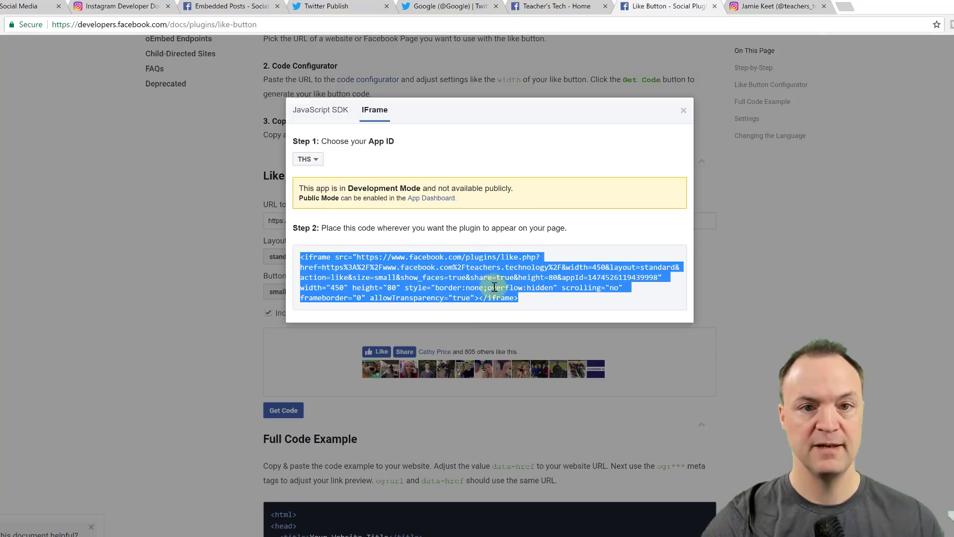
- Paste the Like button iframe code as an Embed beside the OneNote tweet in the top section
left_click(36, 10)
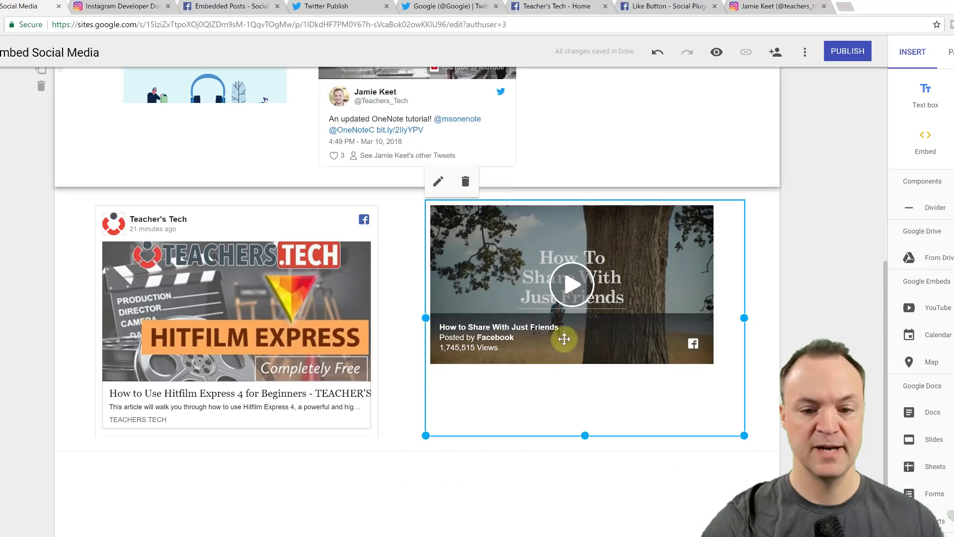
double_click(605, 123)
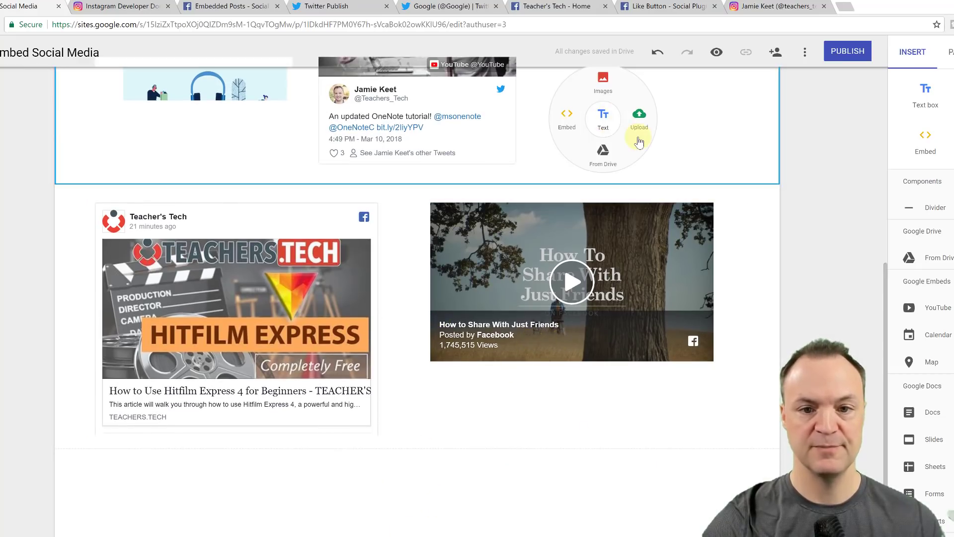
left_click(568, 116)
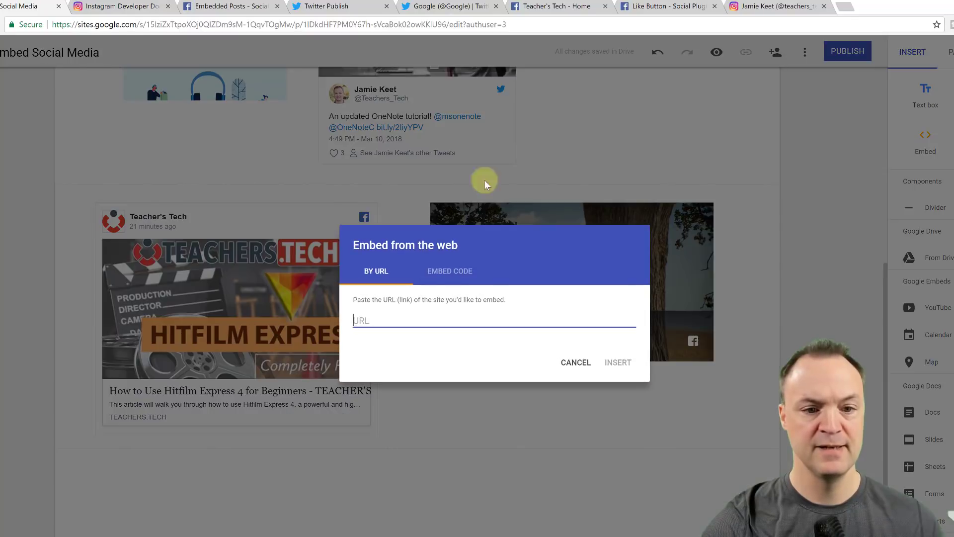
left_click(439, 272)
right_click(425, 307)
left_click(451, 376)
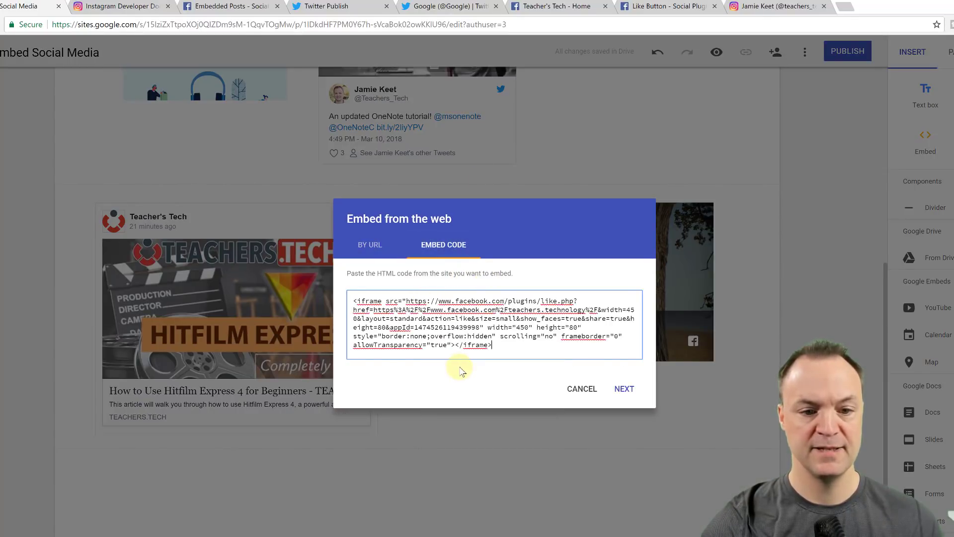
left_click(621, 390)
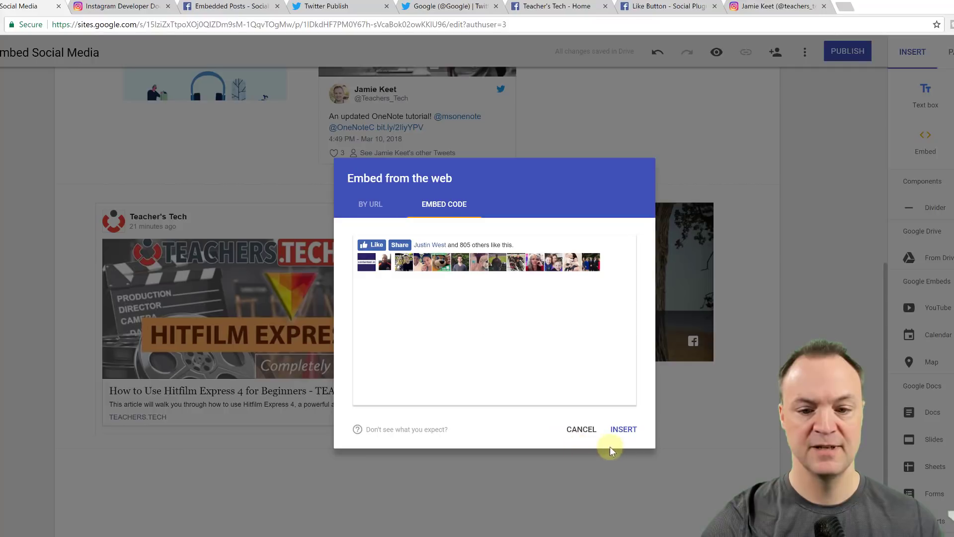
left_click(624, 430)
scroll(662, 383, "up", 5)
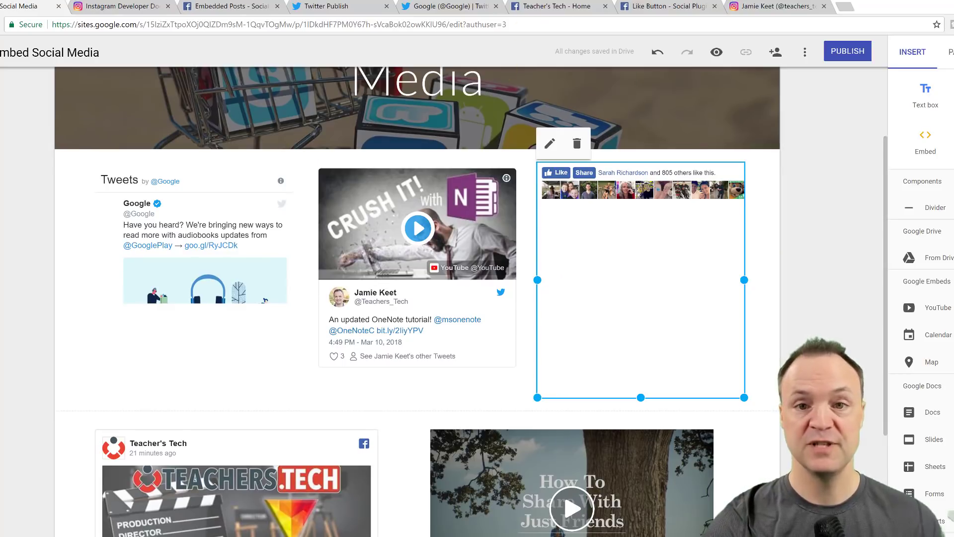
- Close the Like button code dialog and scroll to the Page Plugin configurator
left_click(653, 14)
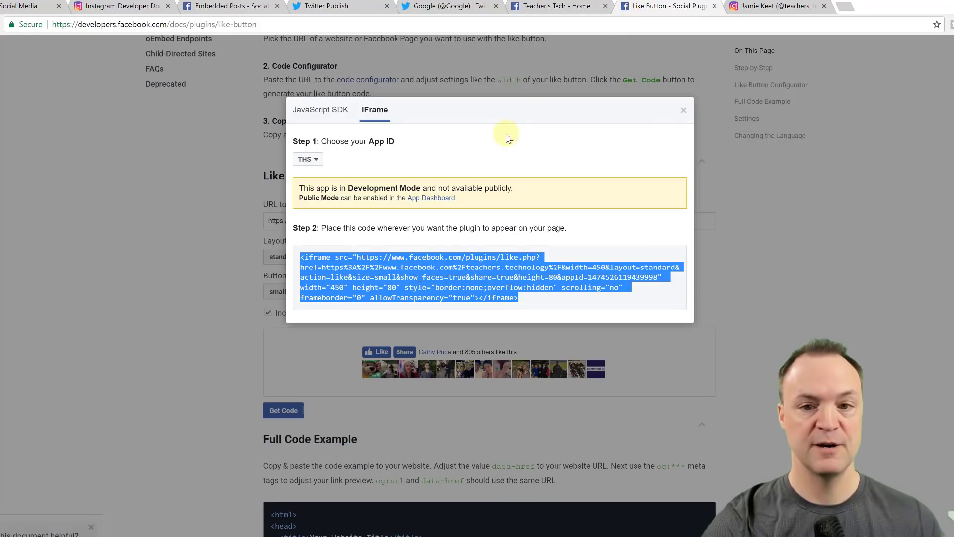
left_click(690, 107)
scroll(216, 157, "up", 2)
scroll(215, 157, "up", 3)
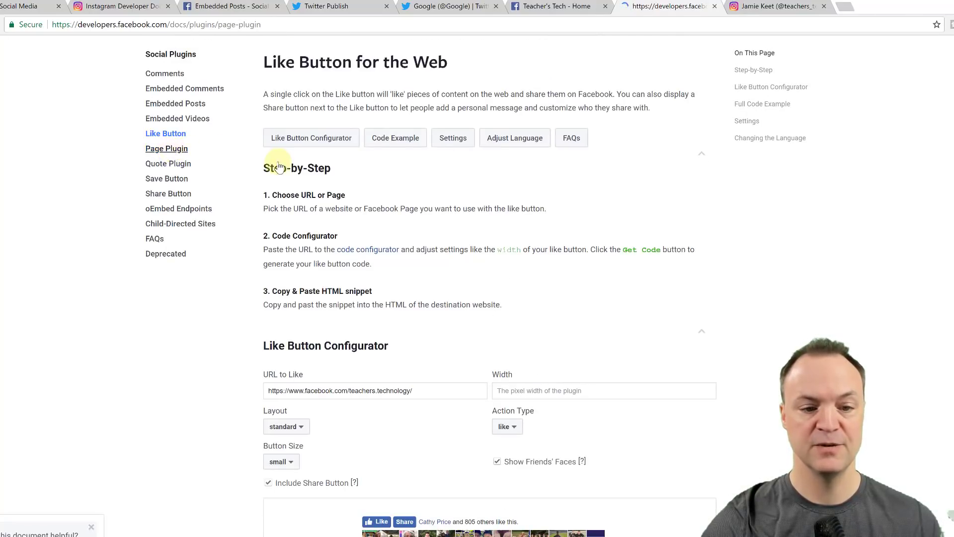
scroll(427, 331, "down", 2)
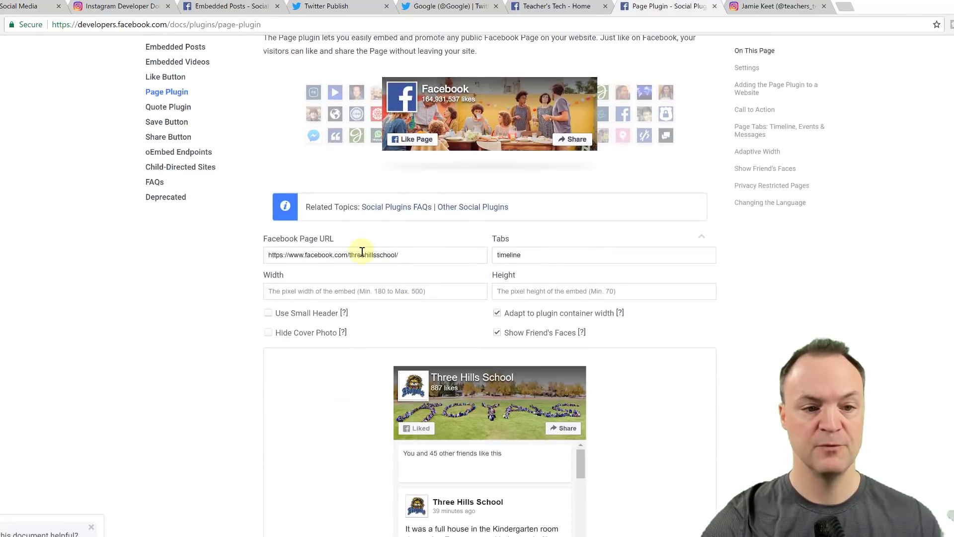
- Paste the clipboard into Facebook Page URL, try generating code, and dismiss the invalid URL error
right_click(360, 255)
double_click(341, 255)
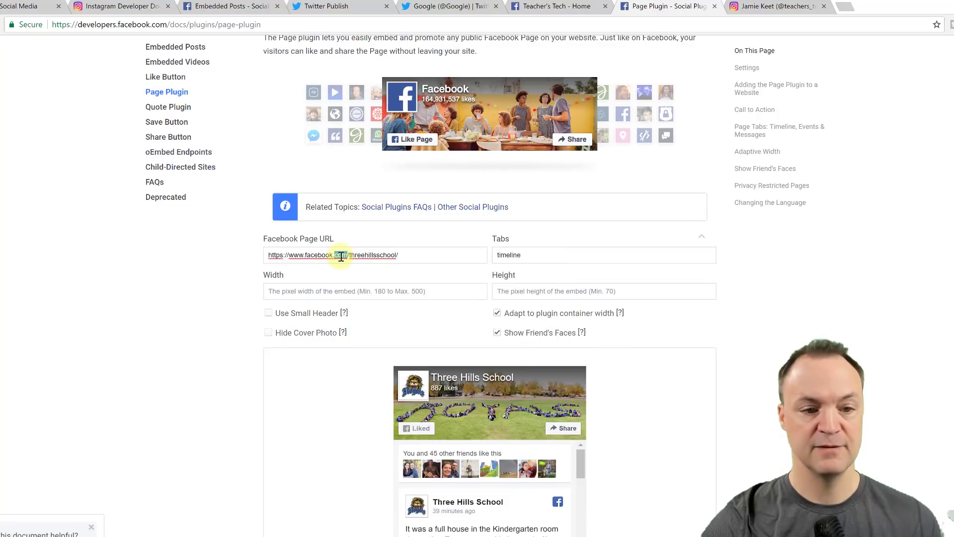
triple_click(341, 256)
right_click(361, 257)
left_click(368, 304)
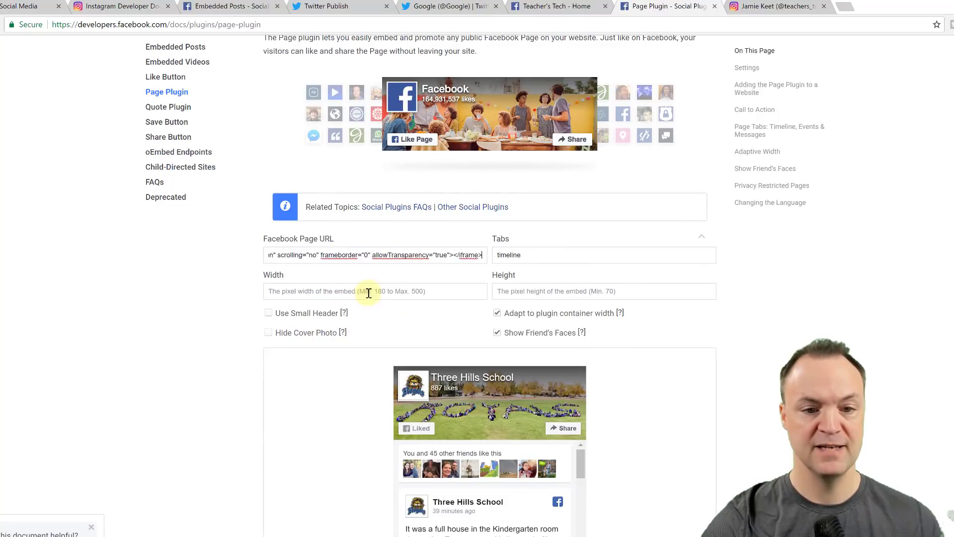
scroll(189, 305, "down", 4)
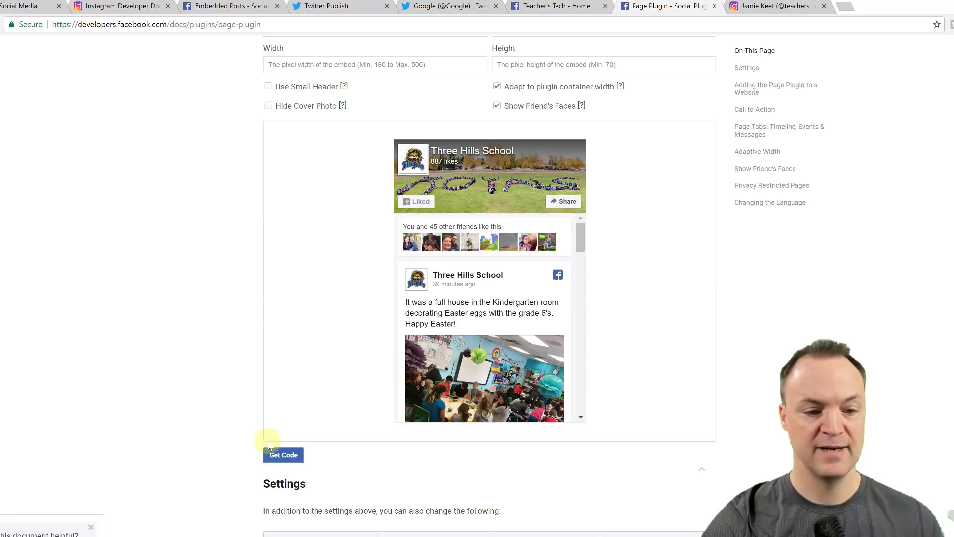
left_click(283, 456)
scroll(283, 213, "up", 5)
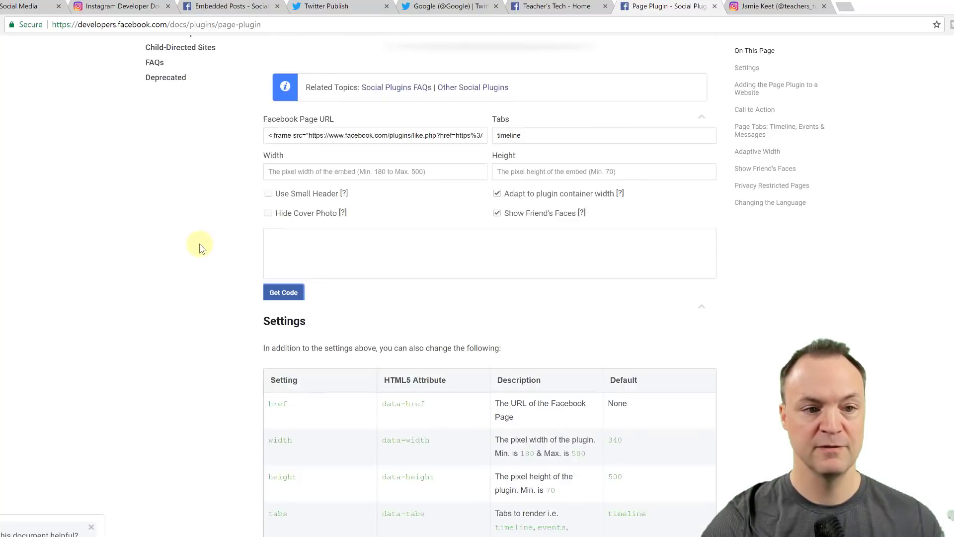
scroll(224, 267, "up", 2)
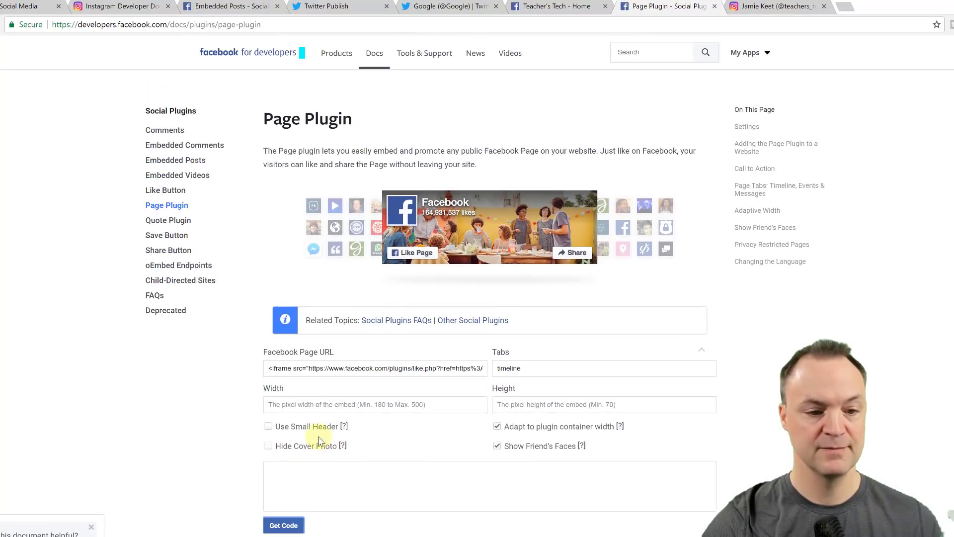
left_click(291, 530)
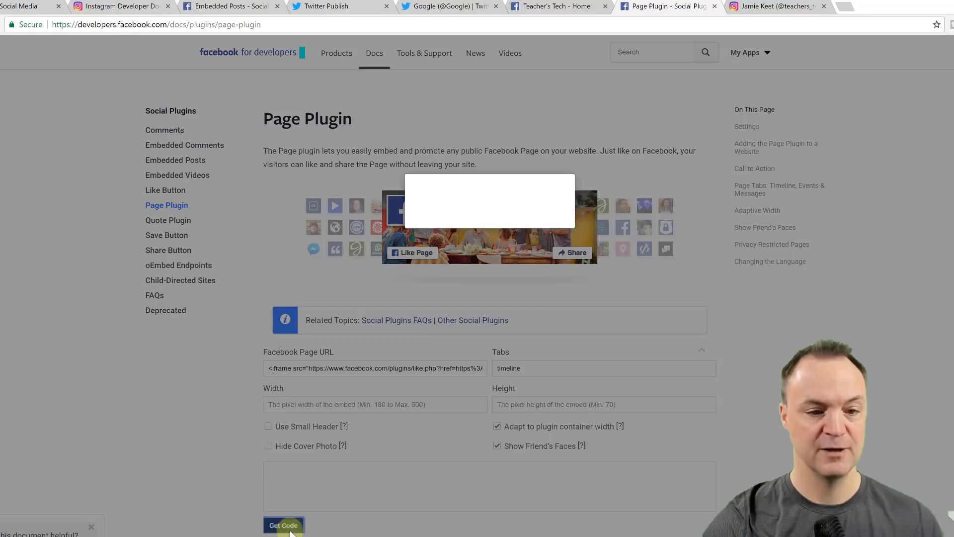
left_click(420, 385)
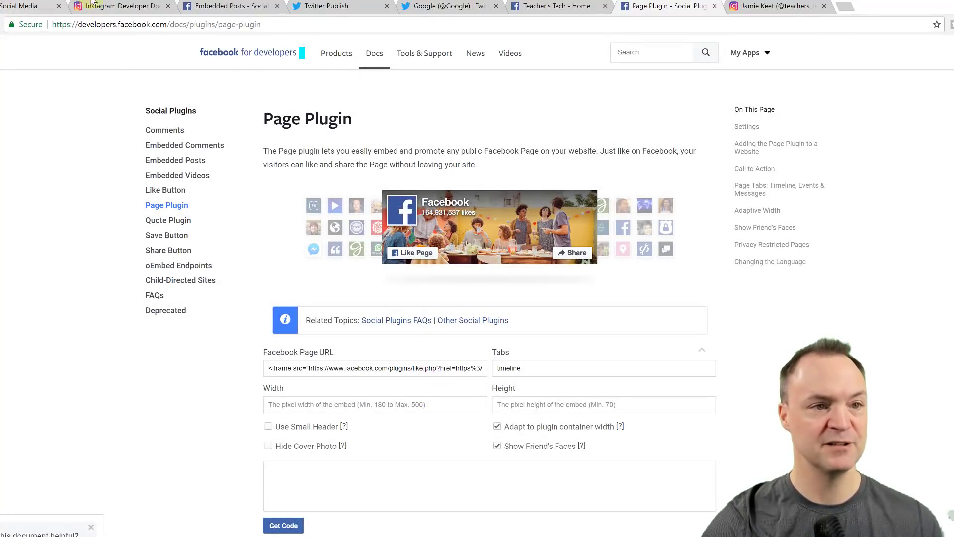
- Replace the Facebook Page URL with the Teacher's Tech page address and load the plugin preview
left_click(557, 6)
right_click(186, 27)
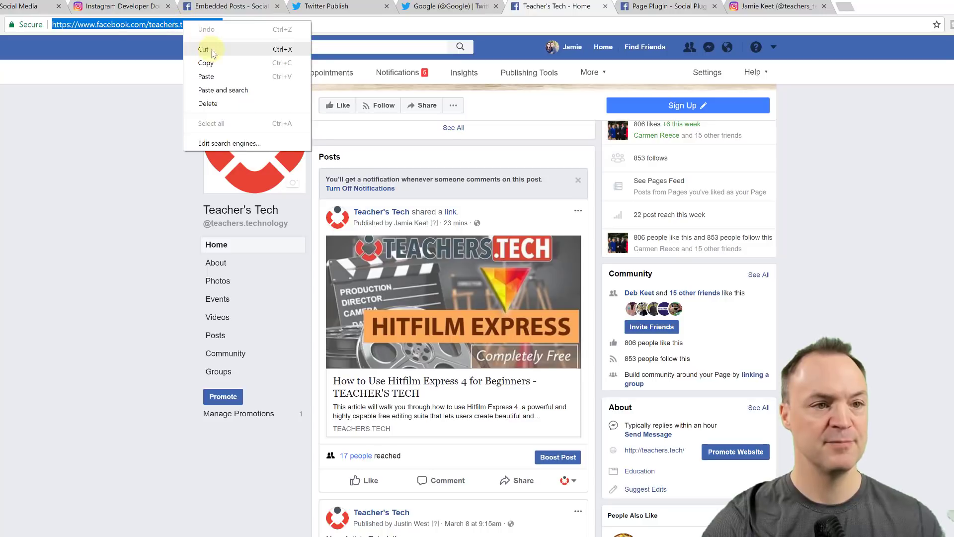
left_click(206, 66)
left_click(644, 9)
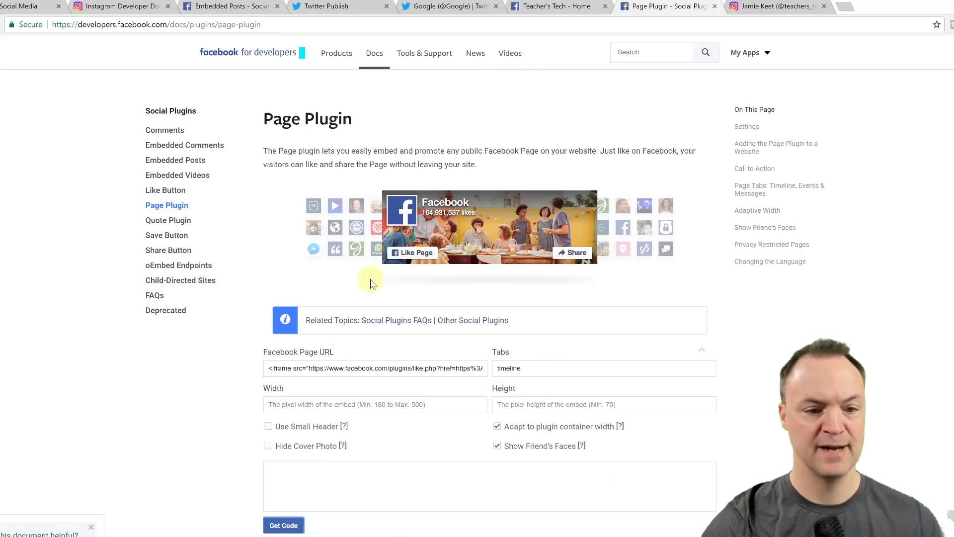
triple_click(342, 367)
right_click(343, 368)
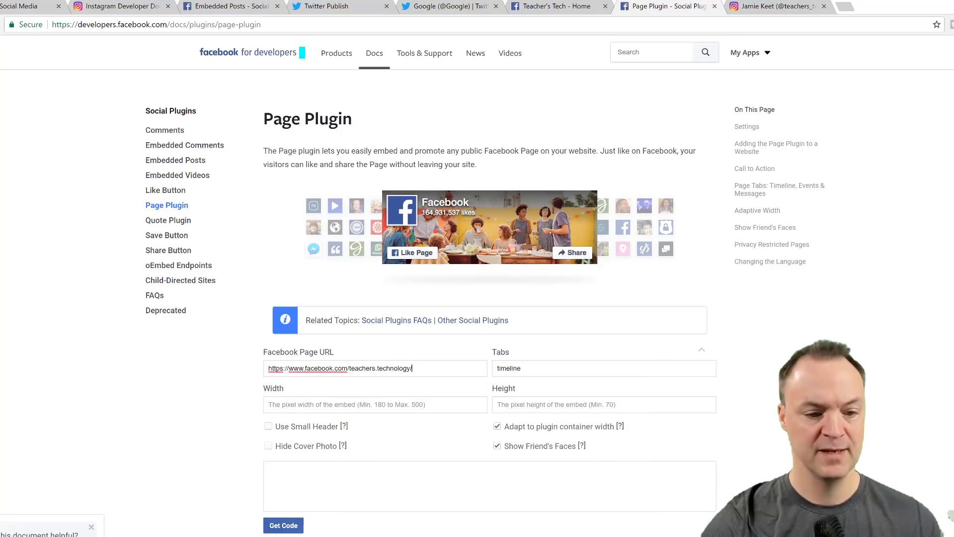
left_click(284, 526)
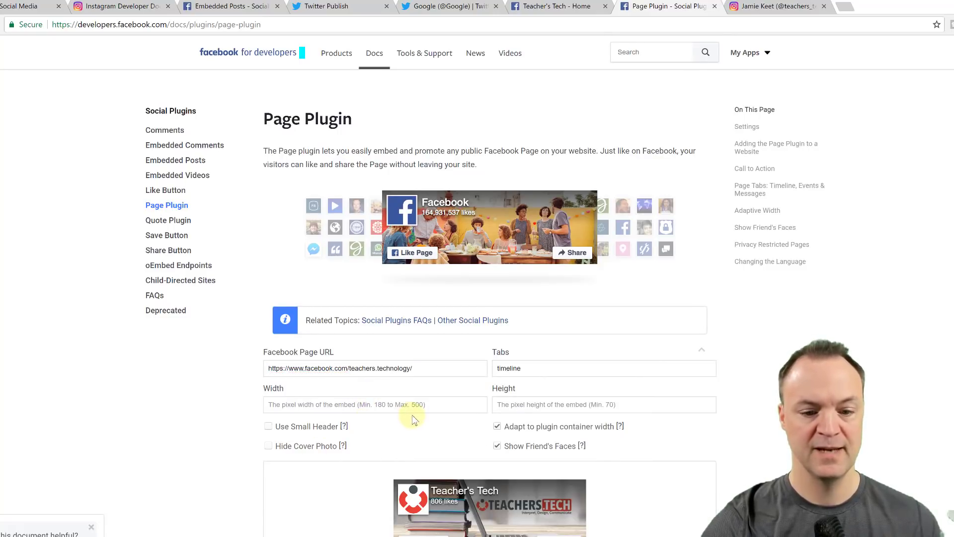
- Get the Page plugin code and copy its IFrame version
scroll(388, 402, "down", 5)
scroll(387, 402, "down", 1)
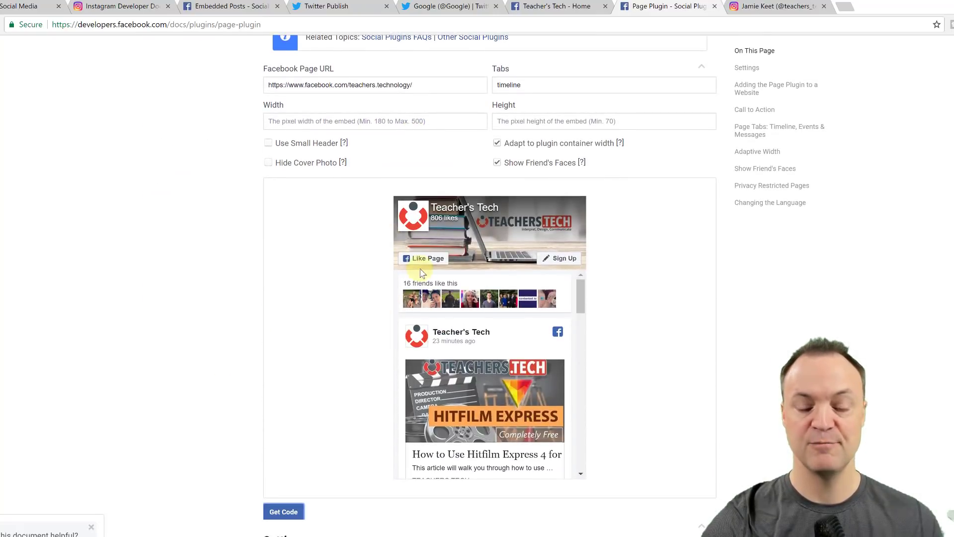
left_click(292, 512)
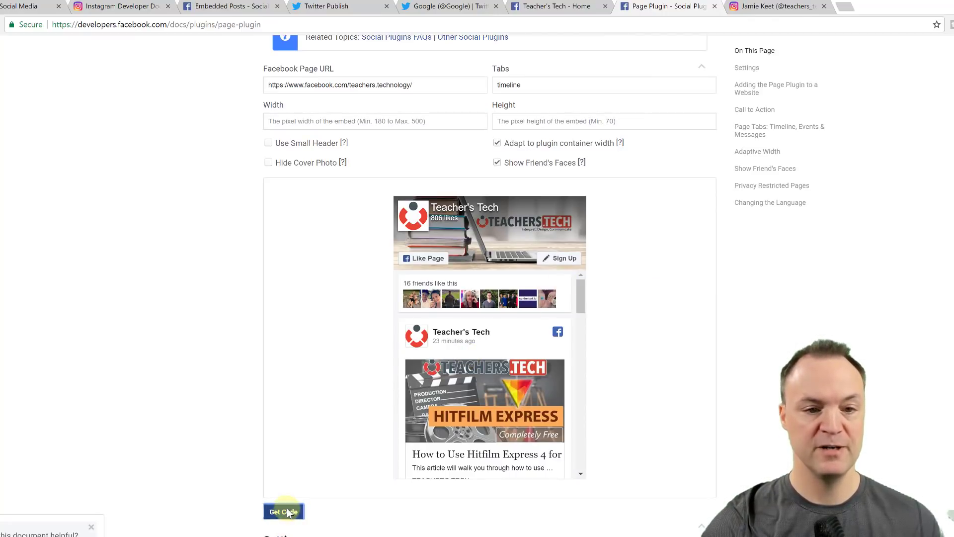
left_click(377, 100)
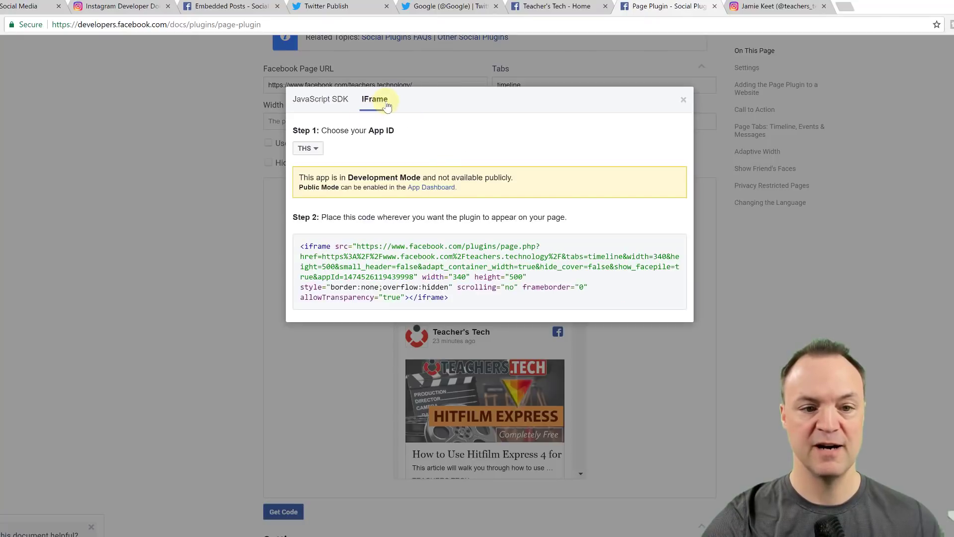
left_click(452, 272)
right_click(452, 276)
left_click(480, 279)
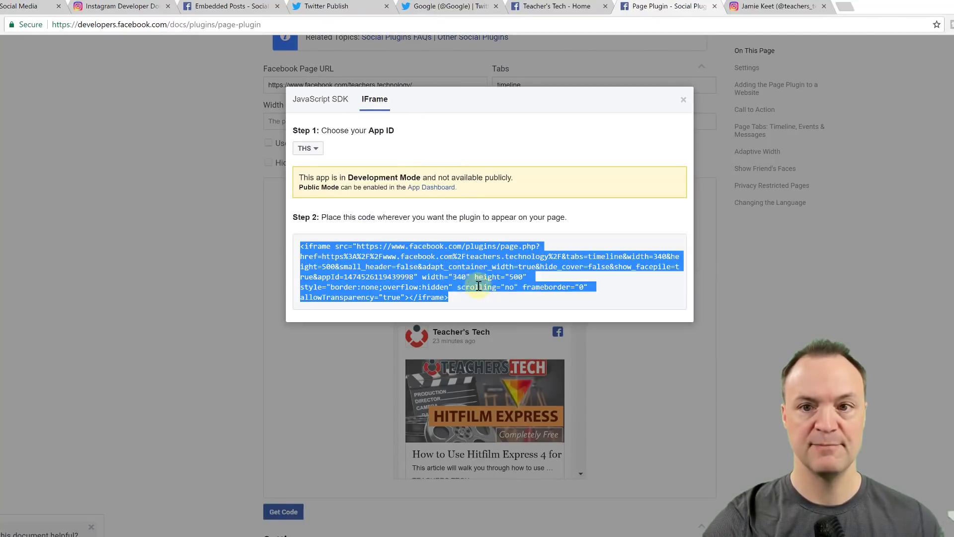
- Paste the Page plugin iframe code as an Embed in the empty space below and insert it
left_click(9, 6)
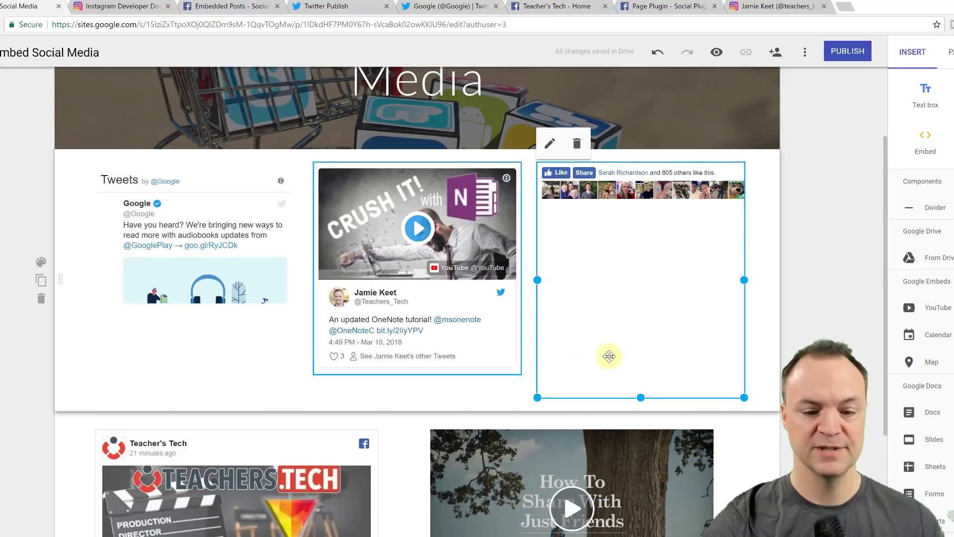
scroll(607, 354, "down", 5)
double_click(300, 498)
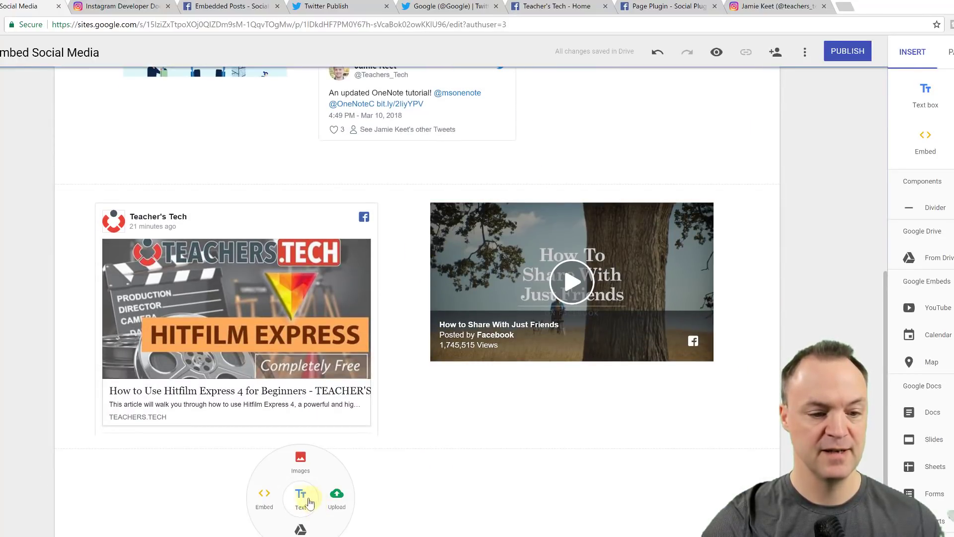
left_click(264, 506)
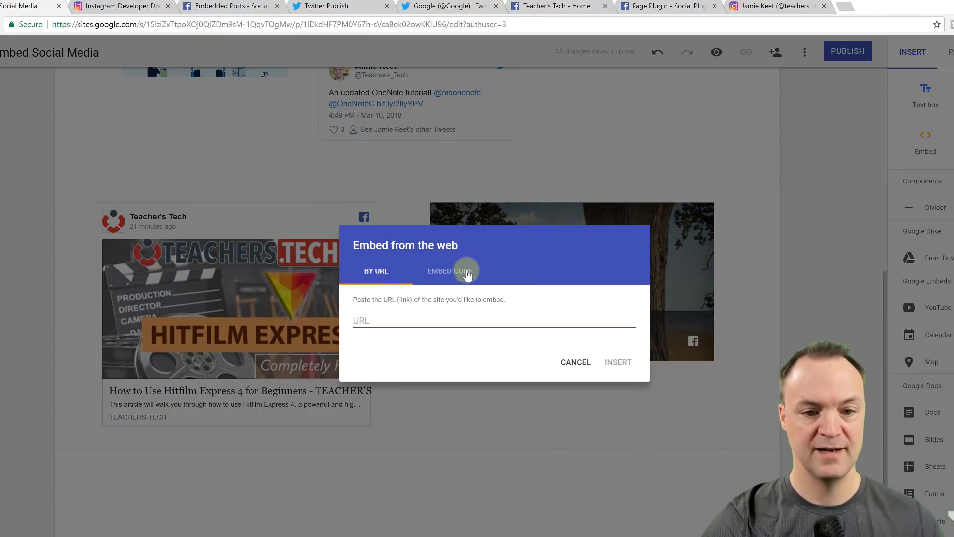
left_click(467, 253)
right_click(480, 331)
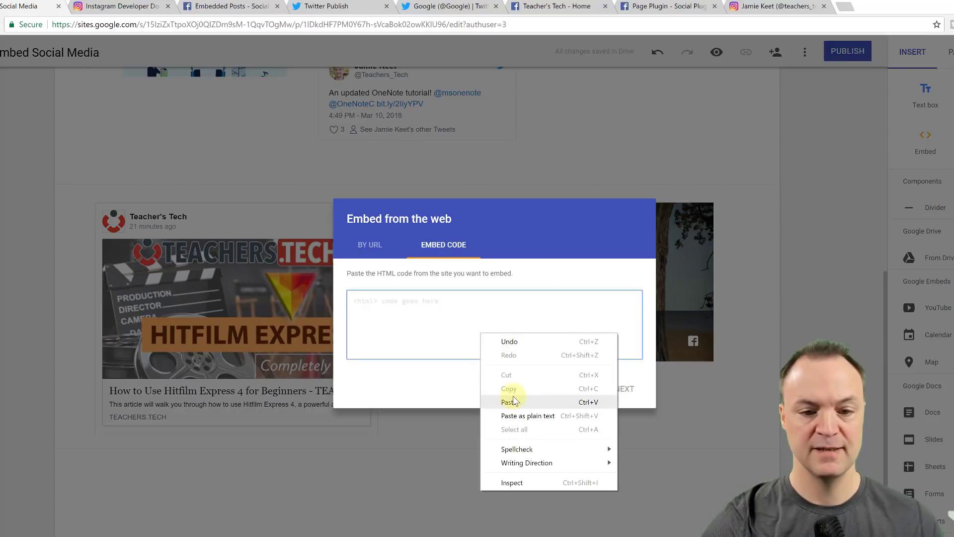
left_click(513, 396)
left_click(620, 390)
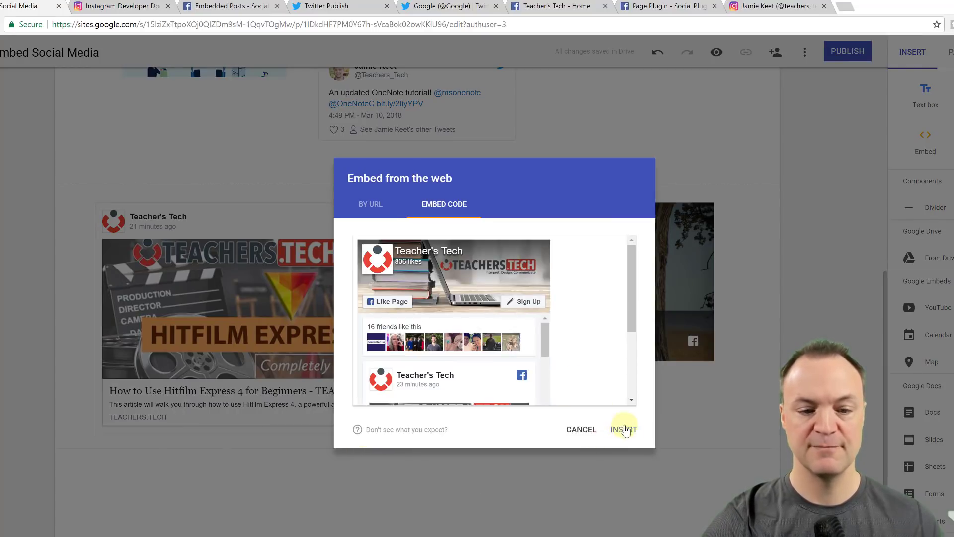
key("Return")
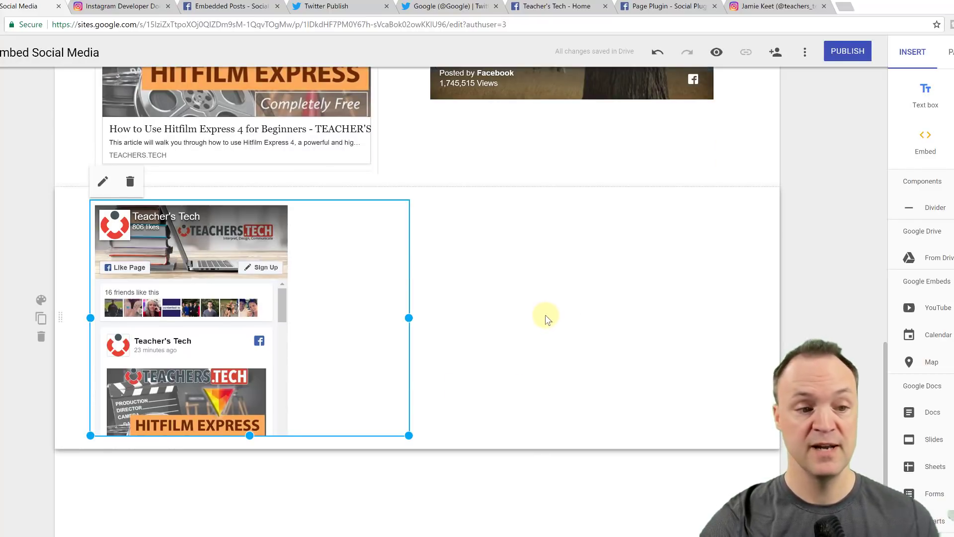
scroll(546, 318, "up", 3)
left_click(547, 425)
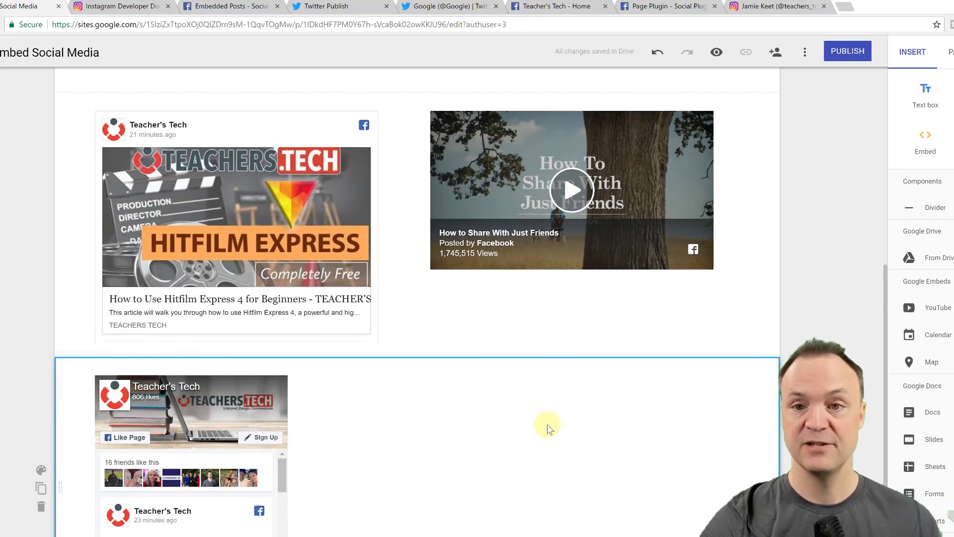
- Copy the embed code of the Instagram post 'I guess they were a little worn out'
left_click(766, 9)
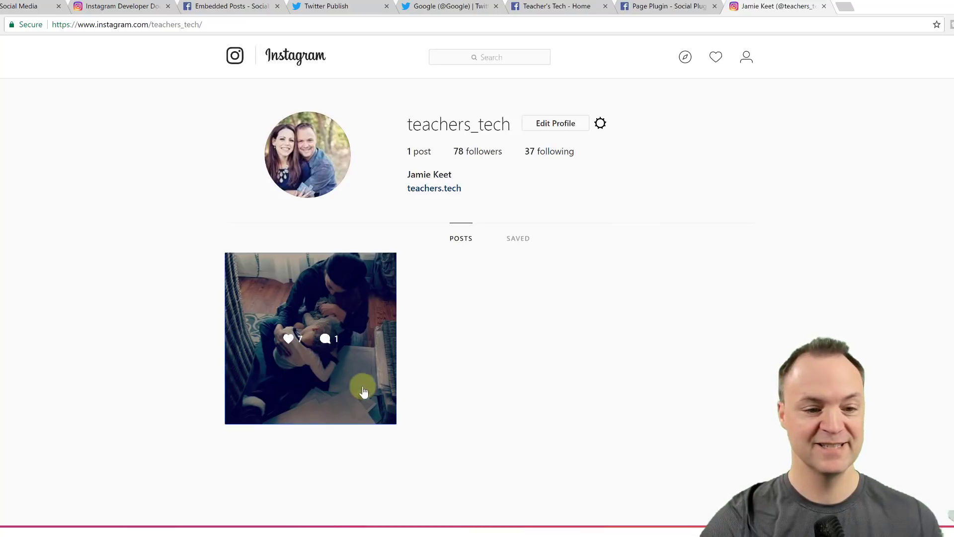
left_click(391, 385)
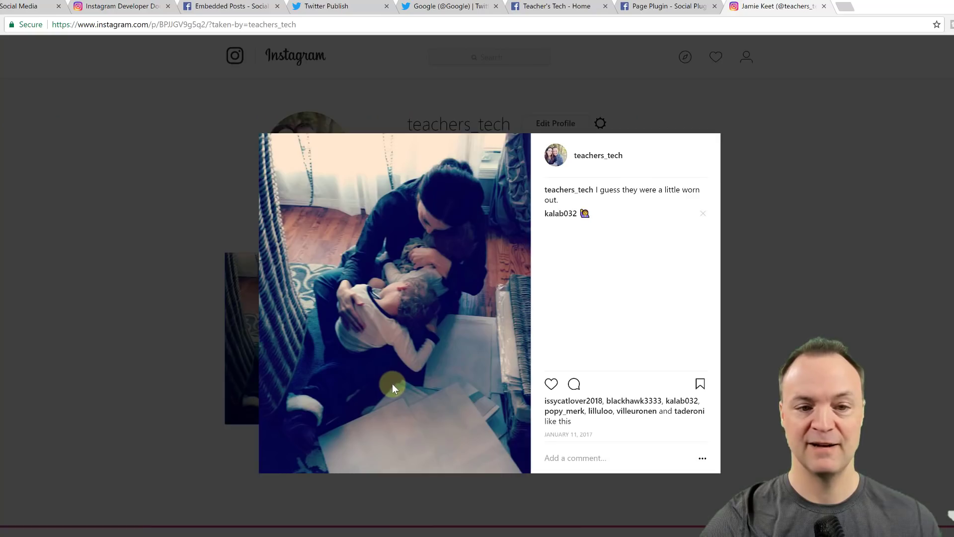
left_click(703, 458)
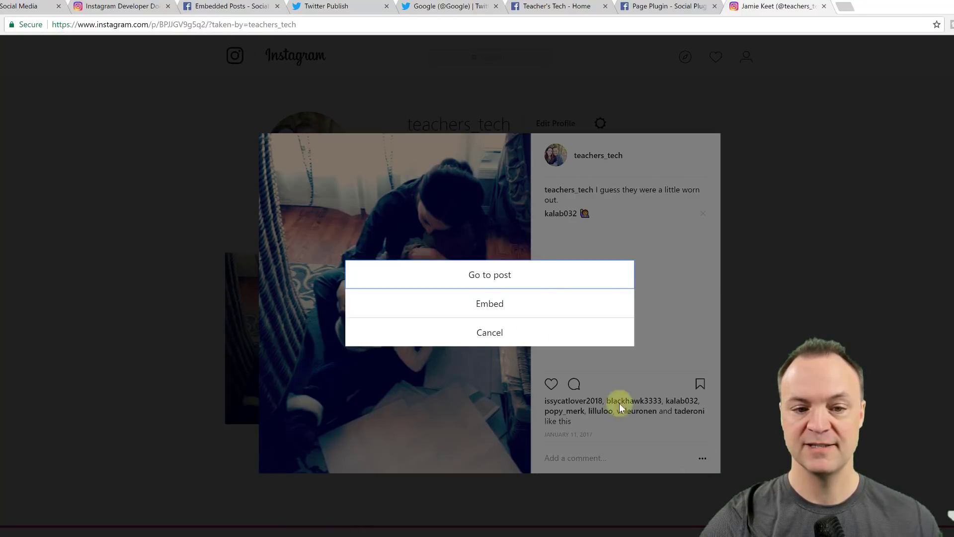
left_click(514, 310)
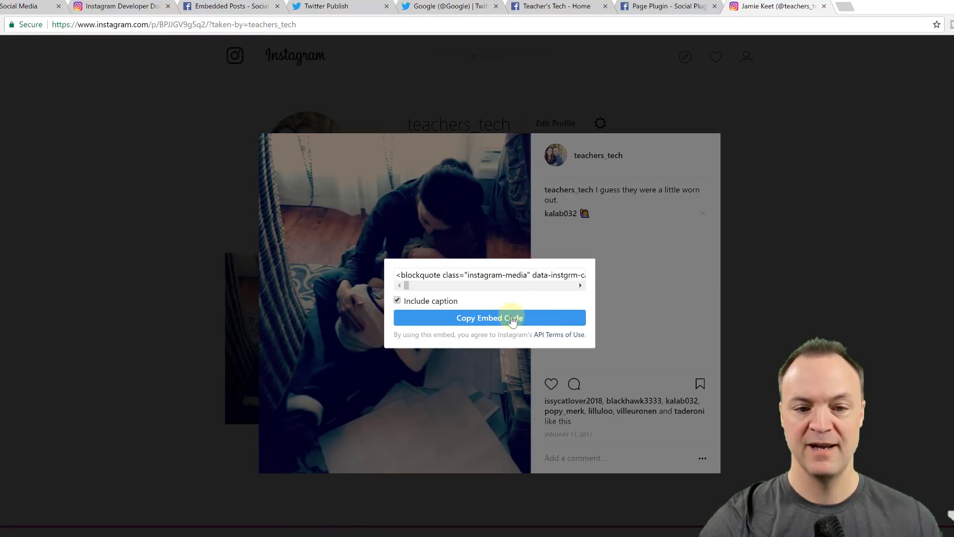
left_click(506, 321)
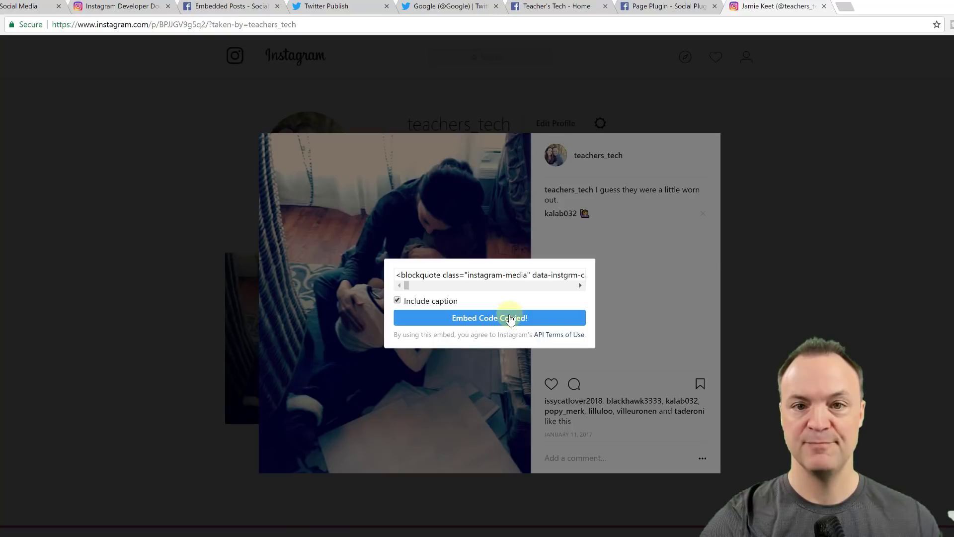
left_click(113, 7)
- Start an embed beside the Page plugin and paste the clipboard code, which previews the wrong embed
left_click(20, 7)
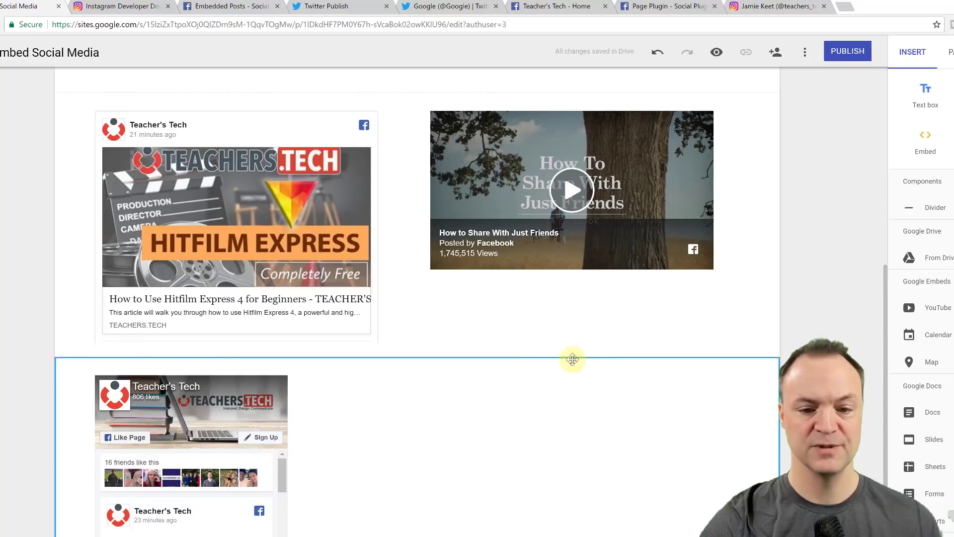
scroll(571, 358, "down", 3)
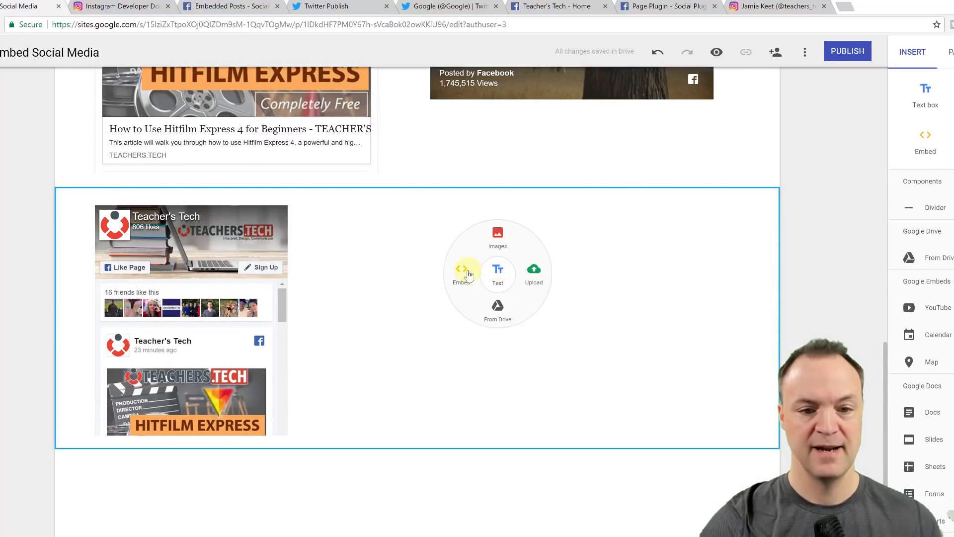
left_click(460, 272)
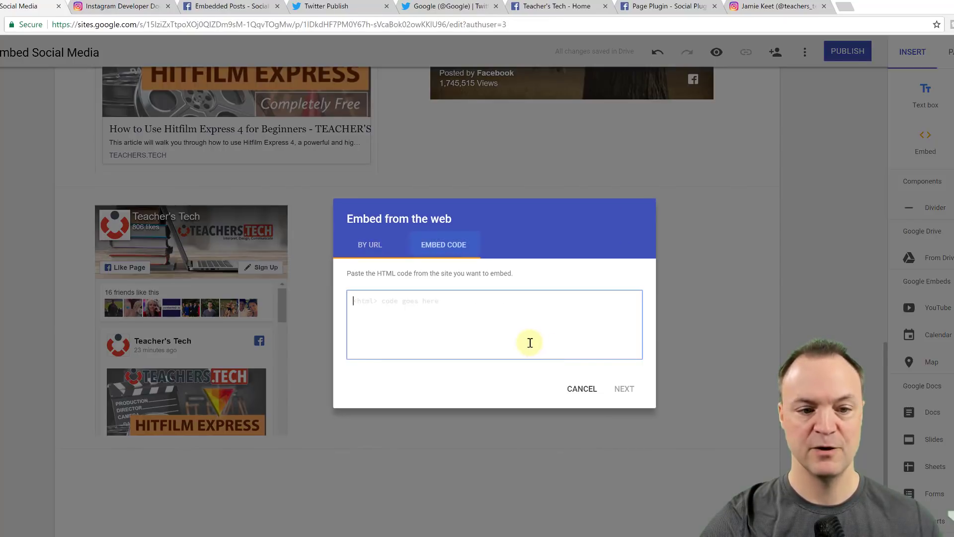
right_click(454, 320)
left_click(482, 392)
left_click(621, 389)
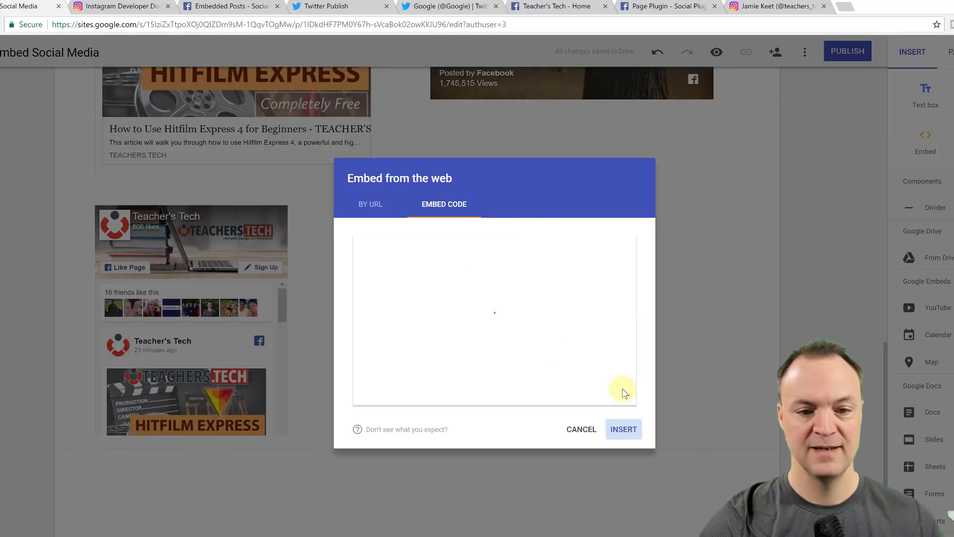
- Recopy the Instagram post's embed code and cancel the wrong Facebook page embed
left_click(790, 7)
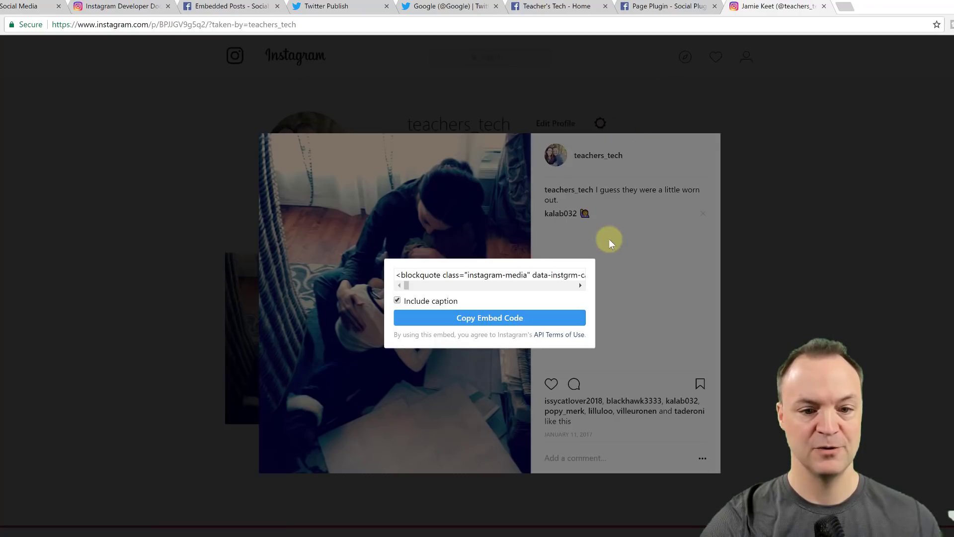
left_click(453, 281)
right_click(452, 281)
left_click(481, 288)
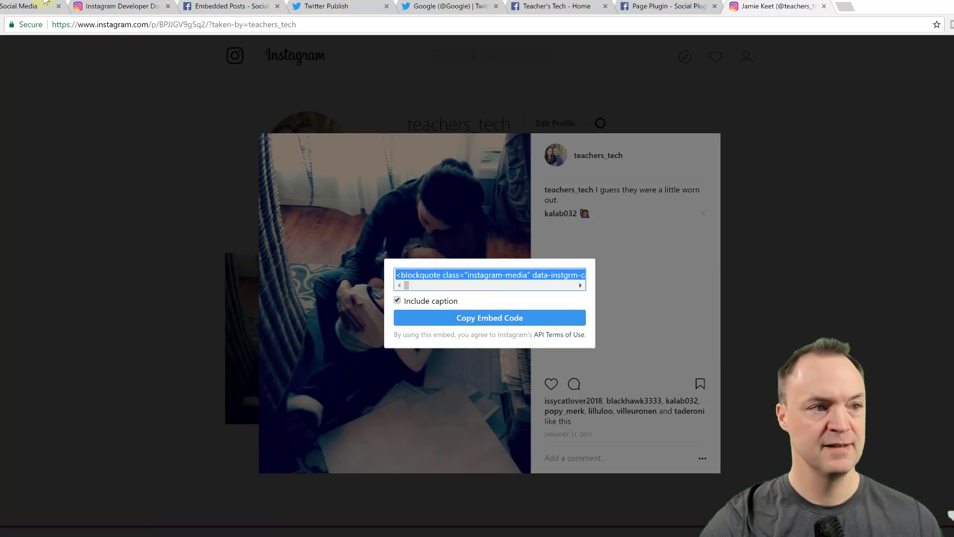
left_click(45, 5)
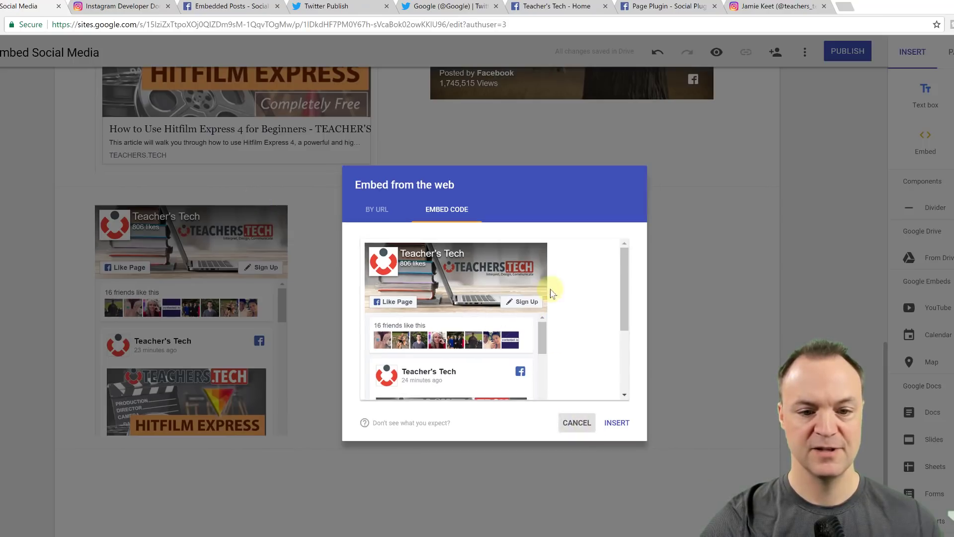
key("Escape")
- Paste the Instagram embed code into the bottom section and insert the post beside the Page plugin
double_click(507, 293)
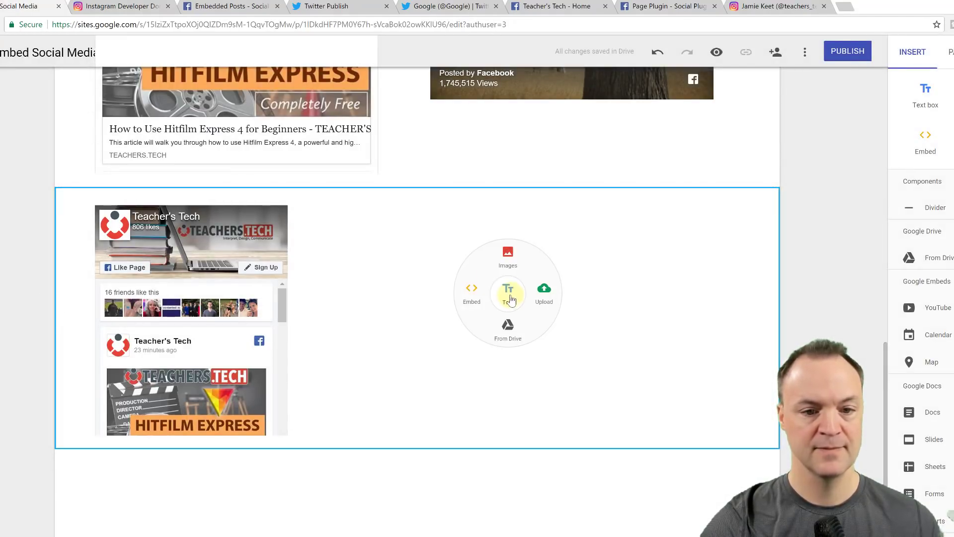
left_click(476, 293)
left_click(449, 273)
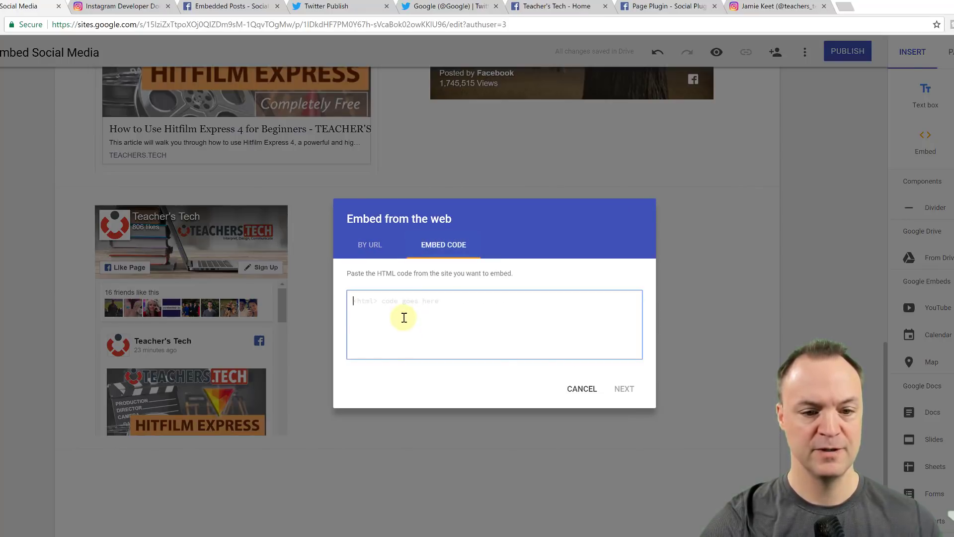
right_click(420, 316)
left_click(442, 379)
left_click(624, 388)
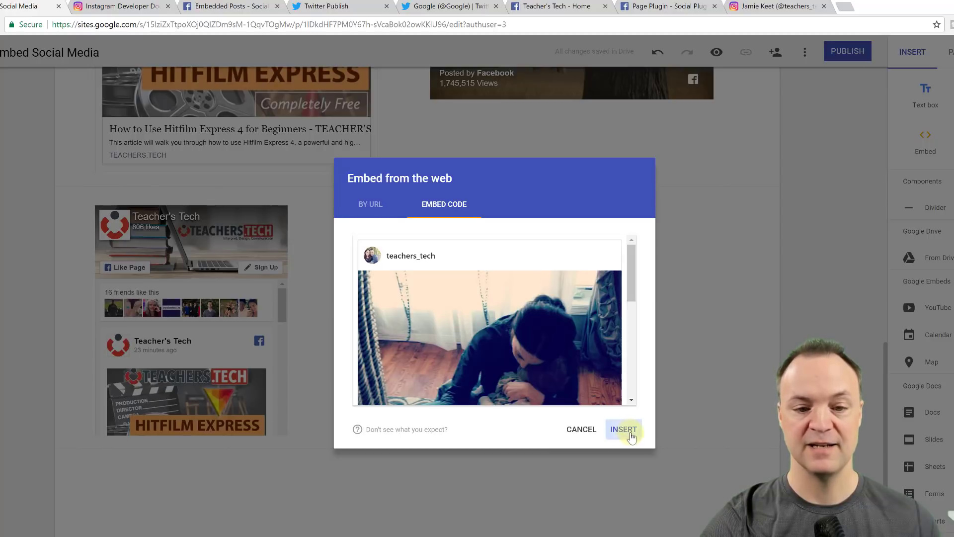
left_click(624, 429)
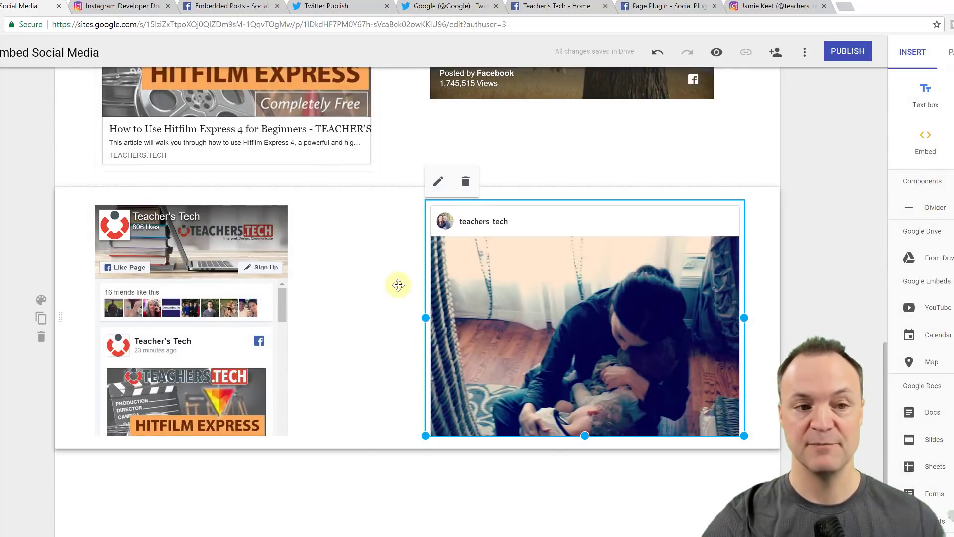
scroll(398, 284, "up", 15)
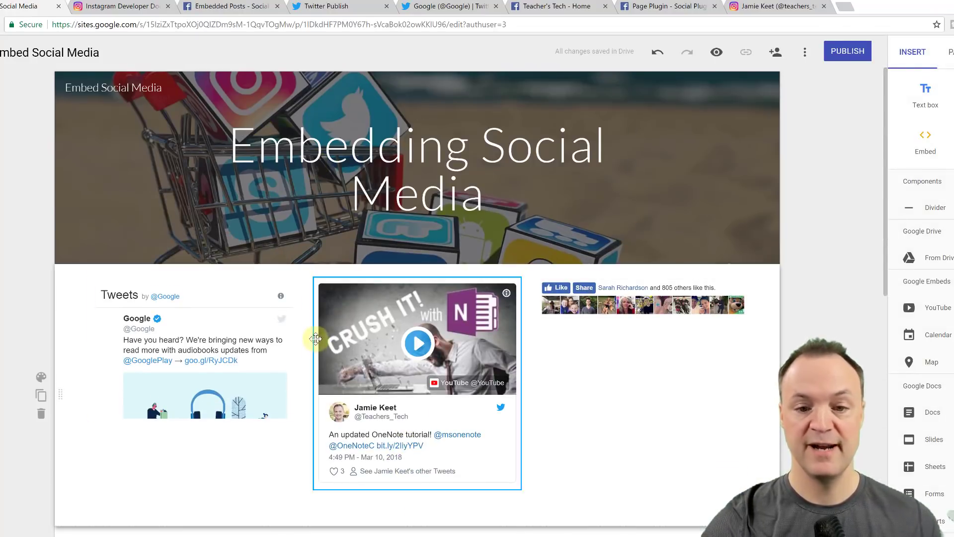
scroll(316, 338, "down", 10)
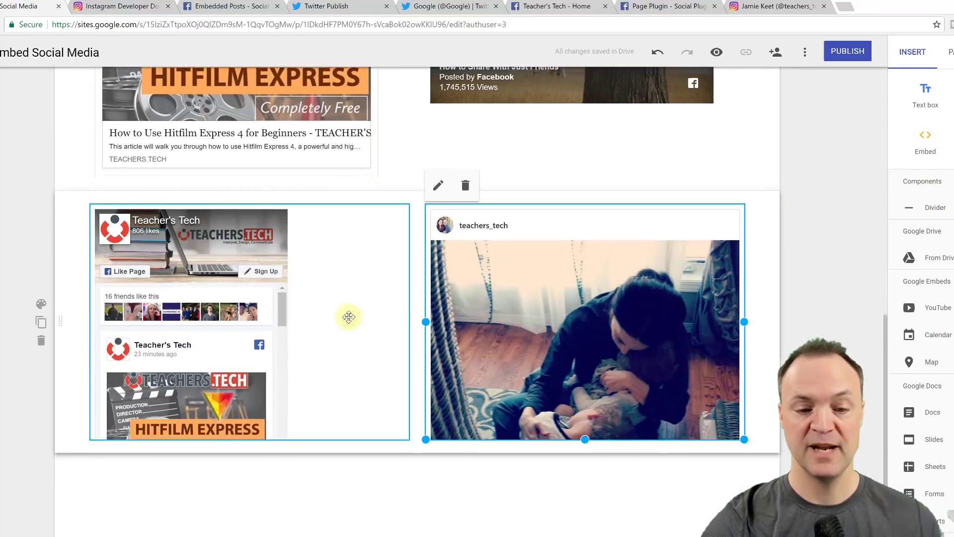